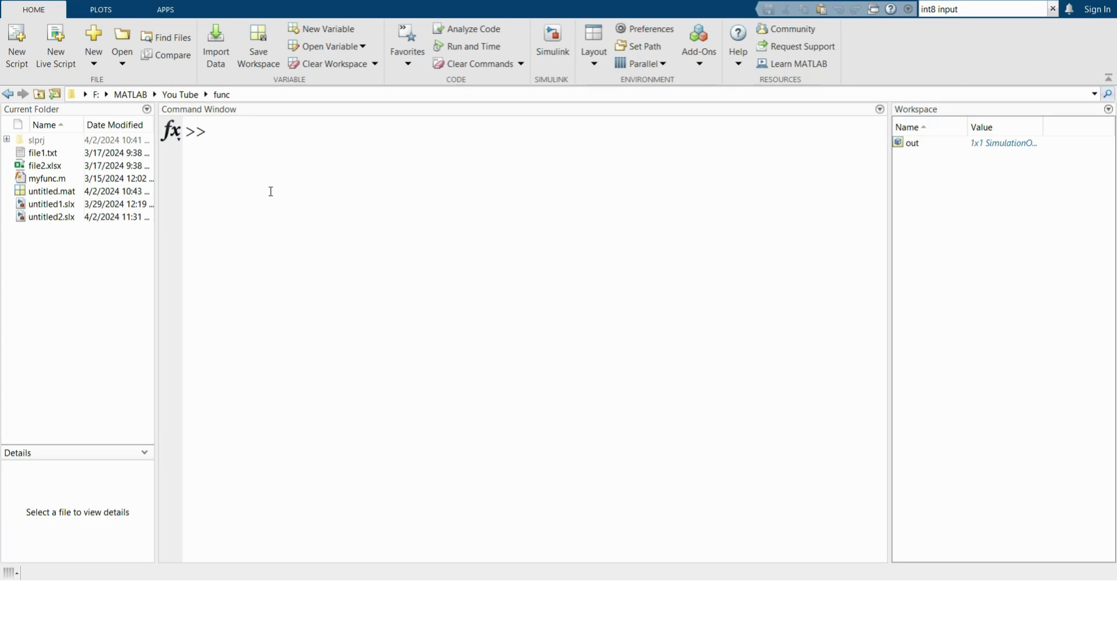
Step: Create a new blank Simulink model from the Simulink Start Page
left_click(553, 44)
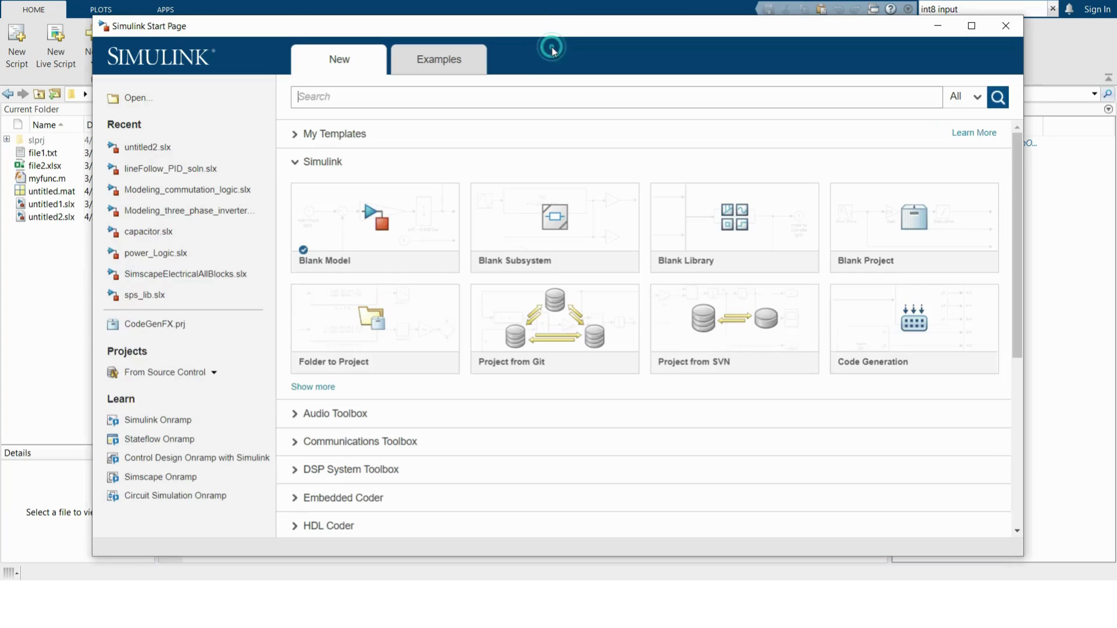
left_click(362, 216)
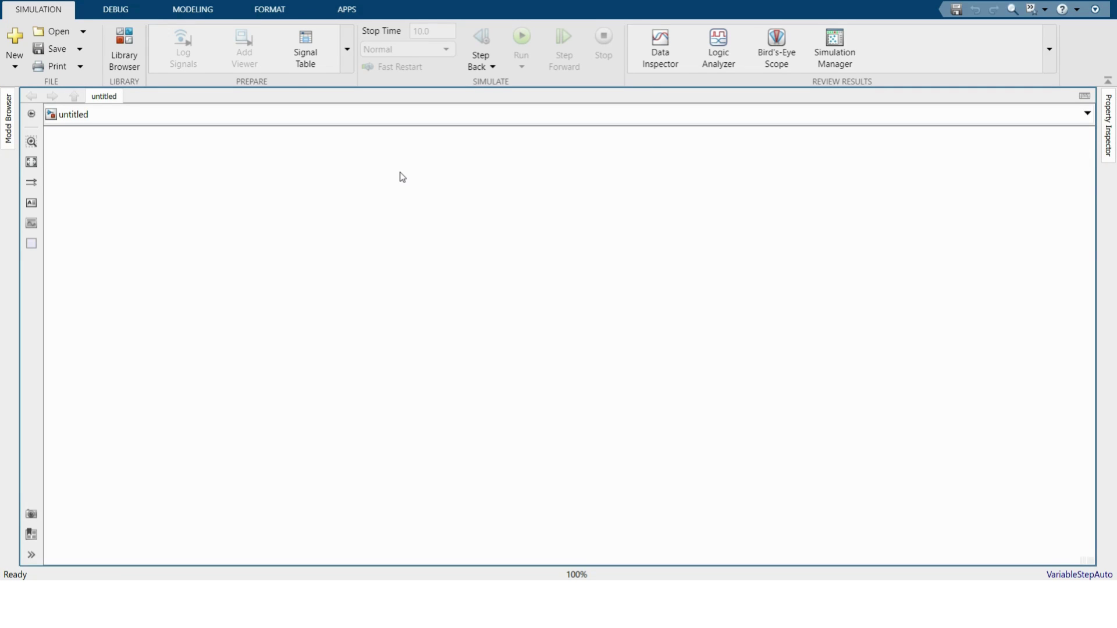
Step: Add a DC Voltage Source from Simscape Foundation Electrical Sources to the canvas
left_click(112, 49)
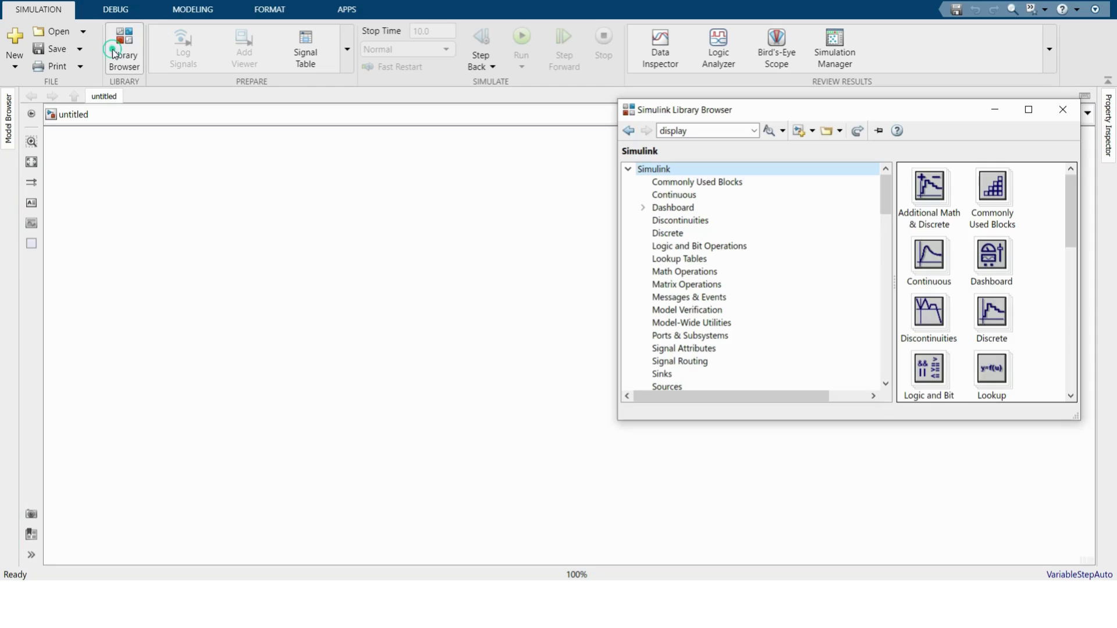
scroll(685, 234, "down", 7)
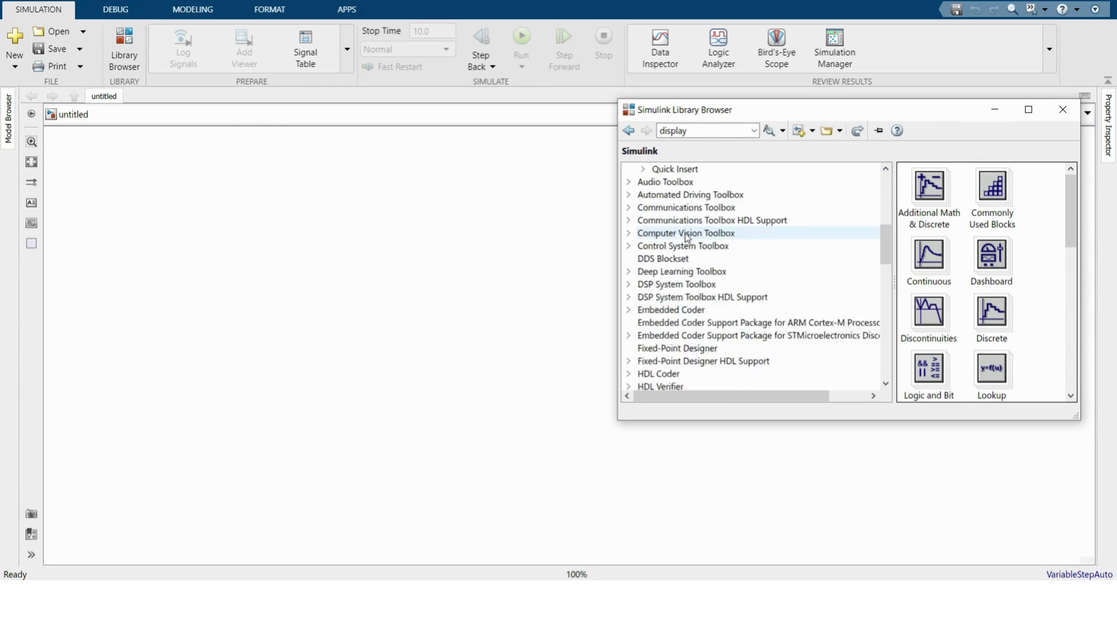
scroll(674, 237, "down", 4)
scroll(664, 262, "down", 3)
scroll(649, 297, "down", 2)
left_click(629, 285)
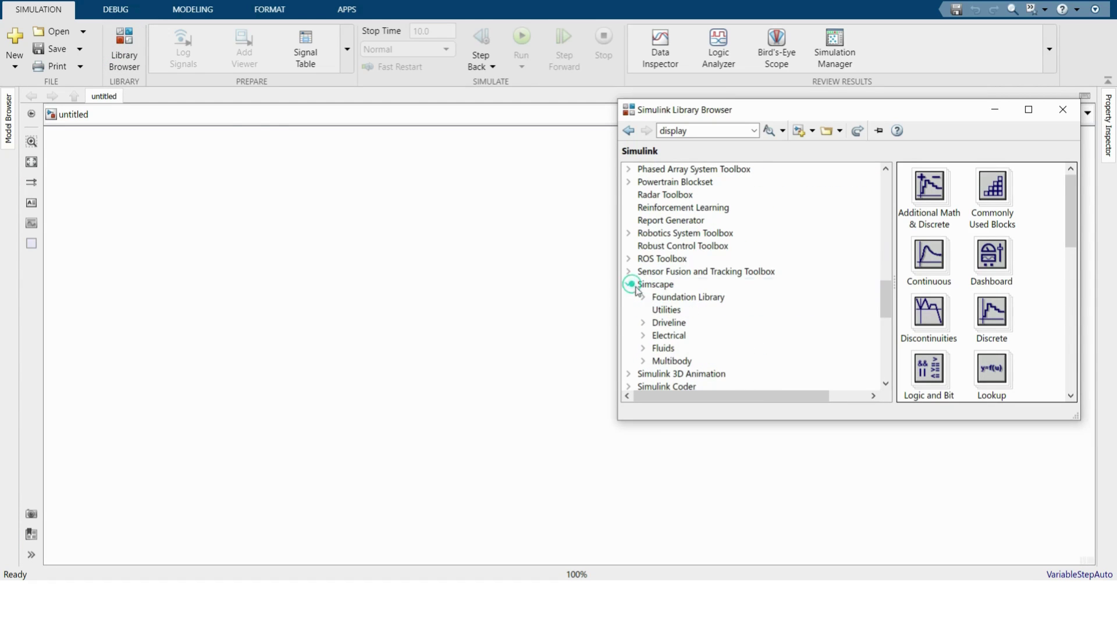
left_click(644, 297)
left_click(694, 352)
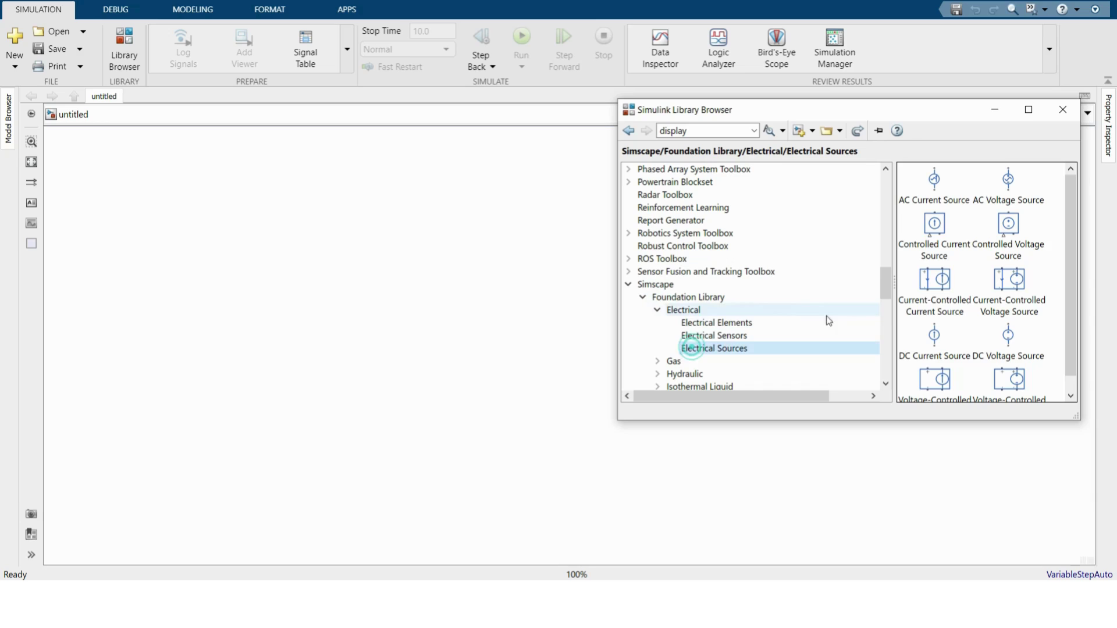
left_click_drag(1004, 337, 180, 312)
Step: Add a Variable Resistor from the Electrical Elements library
left_click(134, 74)
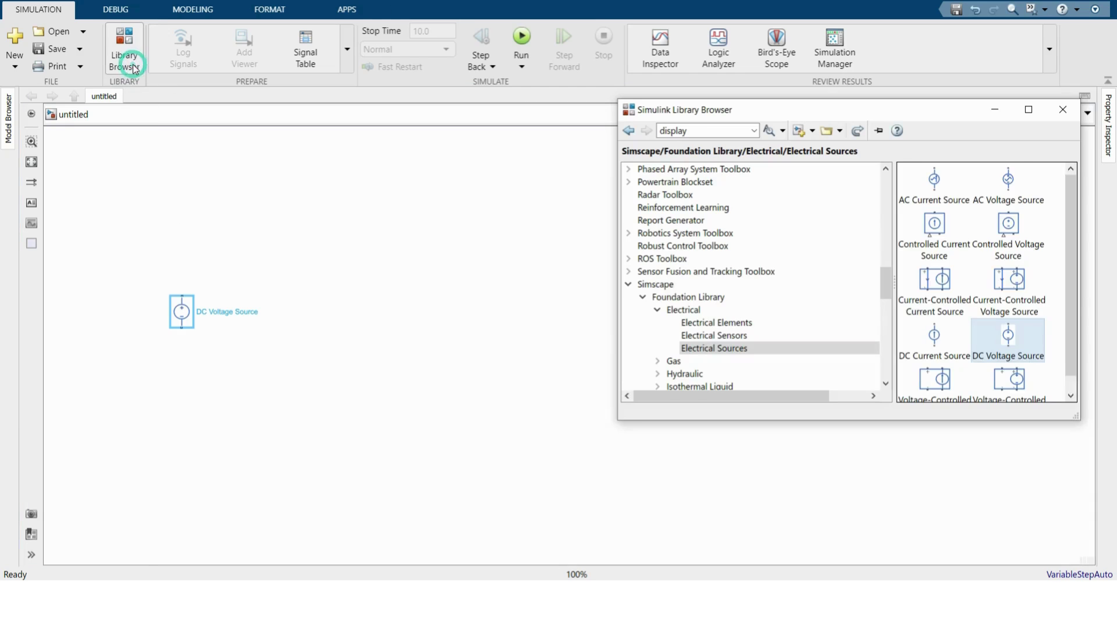
left_click(715, 322)
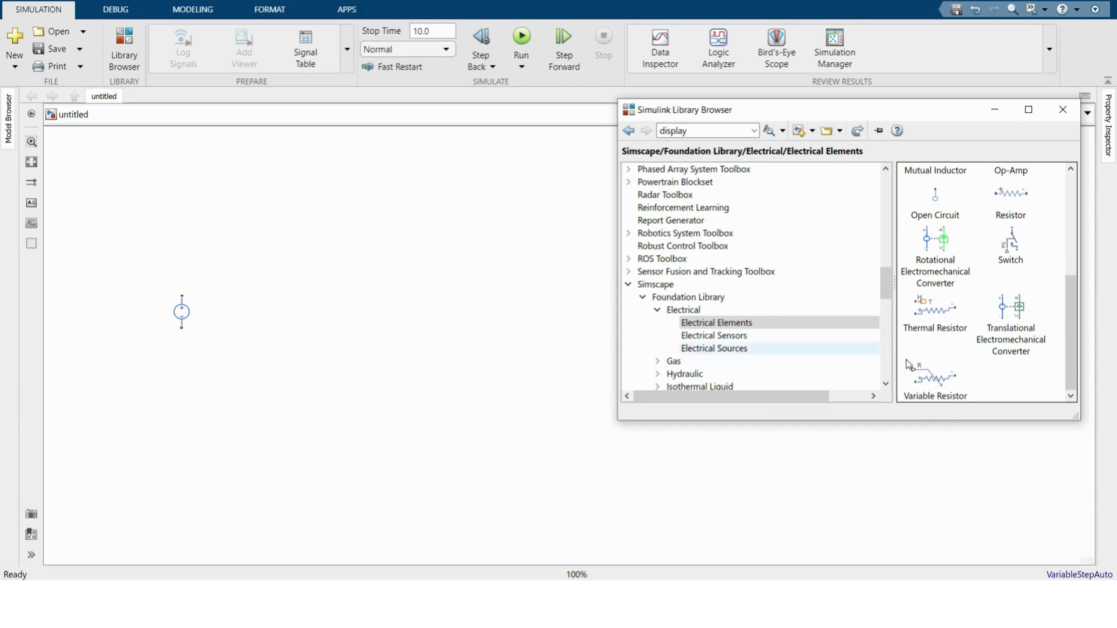
left_click_drag(936, 377, 291, 215)
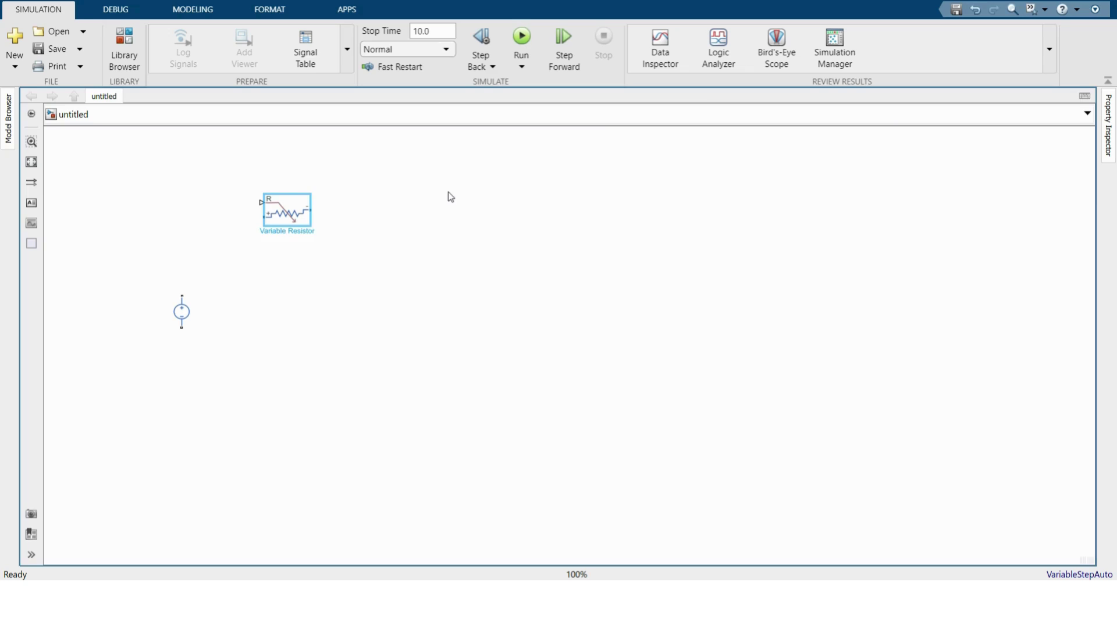
left_click(449, 191)
Step: Add a Solver Configuration block from Simscape Utilities
left_click(124, 53)
scroll(976, 275, "up", 5)
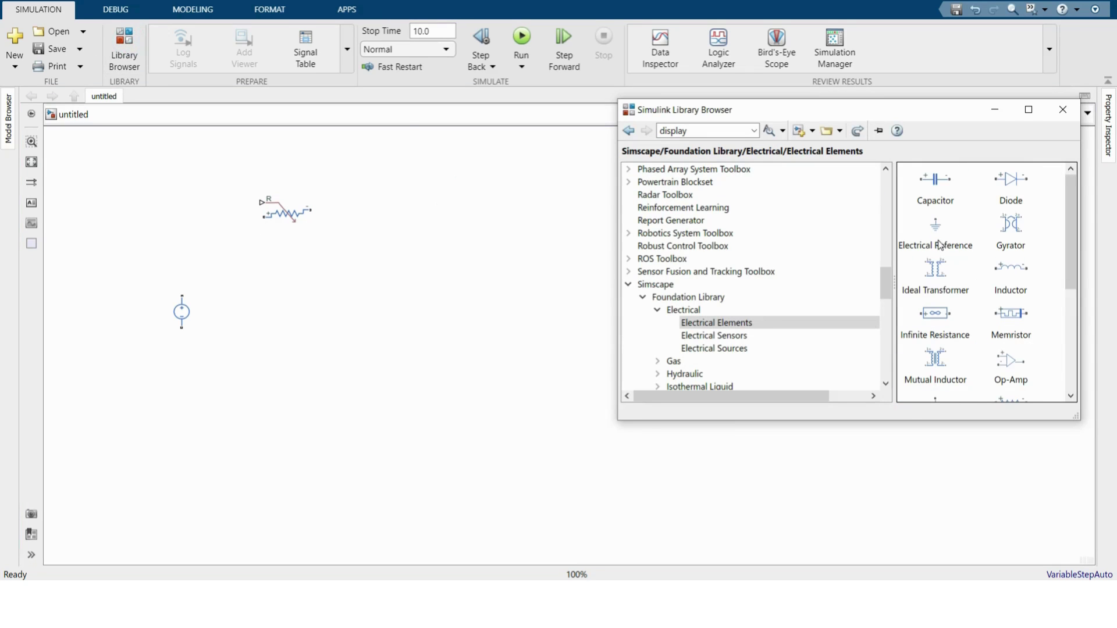
left_click_drag(939, 246, 203, 369)
left_click(126, 52)
scroll(680, 305, "down", 6)
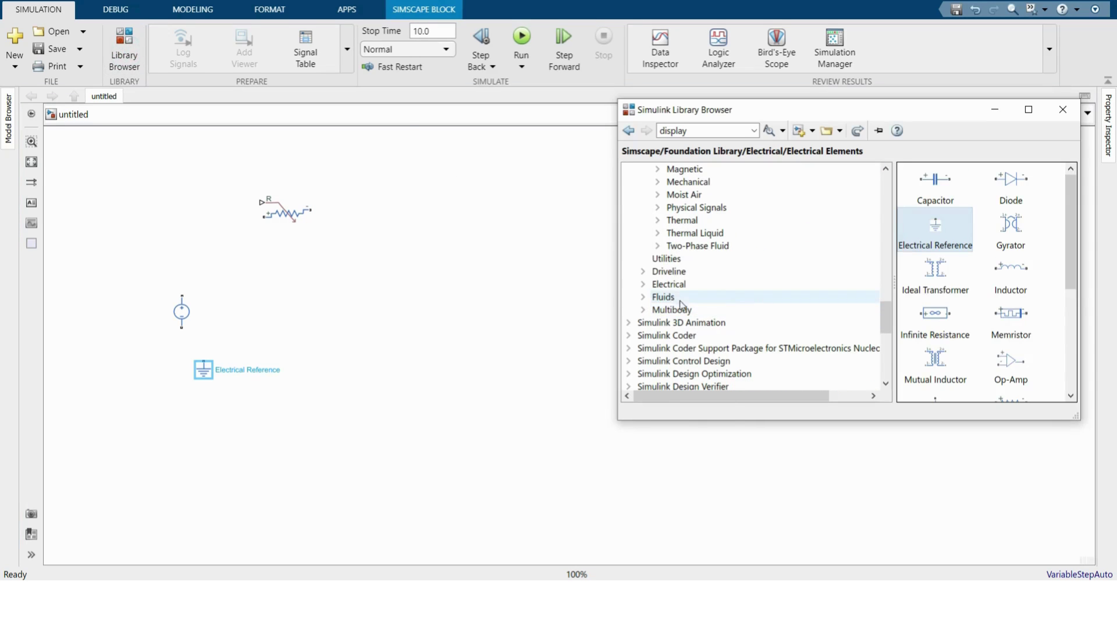
left_click(665, 258)
scroll(978, 288, "down", 1)
mouse_move(1003, 315)
left_mouse_down()
mouse_move(209, 467)
mouse_move(234, 417)
left_mouse_up()
left_click(355, 363)
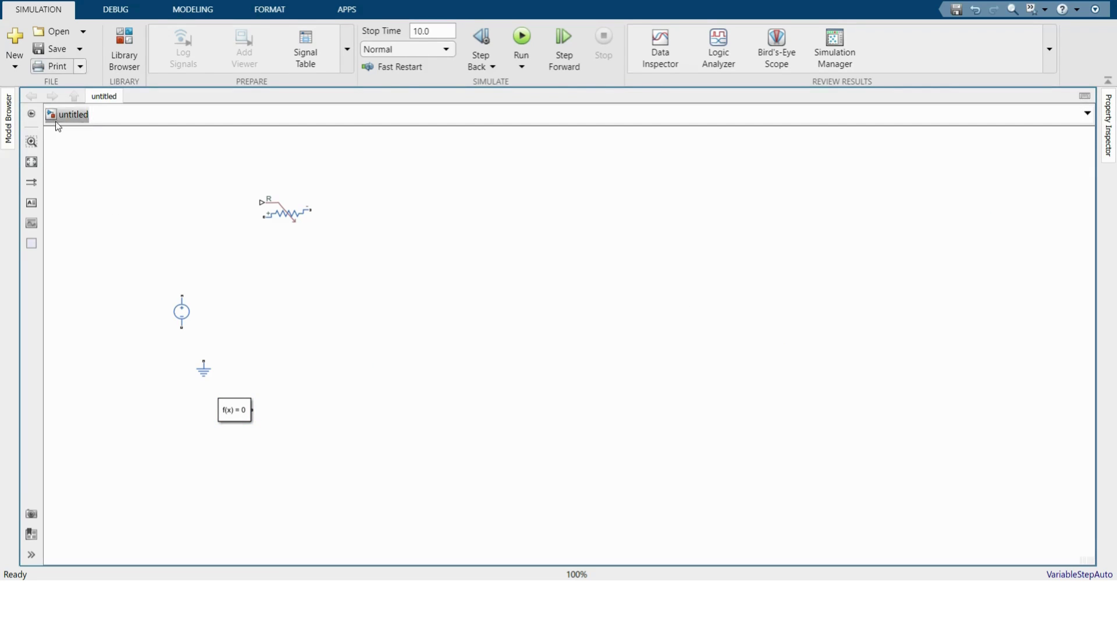
Step: Wire source, variable resistor, ground and solver configuration into a loop, then move the resistor up-right
left_click(31, 161)
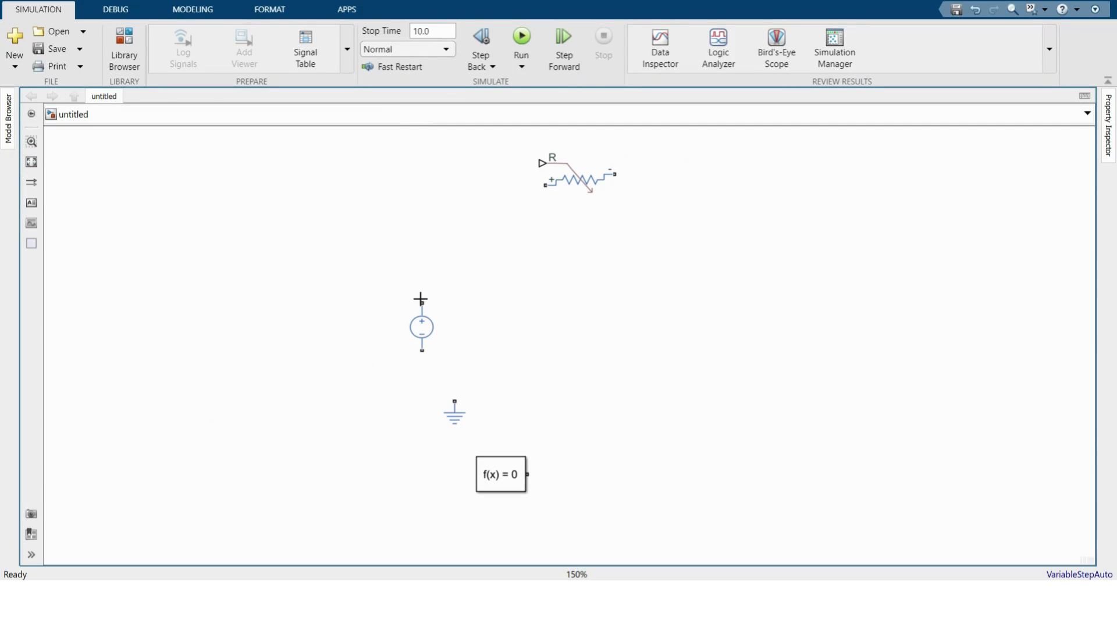
left_click_drag(421, 300, 548, 181)
mouse_move(616, 174)
left_mouse_down()
mouse_move(431, 364)
mouse_move(424, 352)
left_mouse_up()
left_click_drag(454, 402, 454, 376)
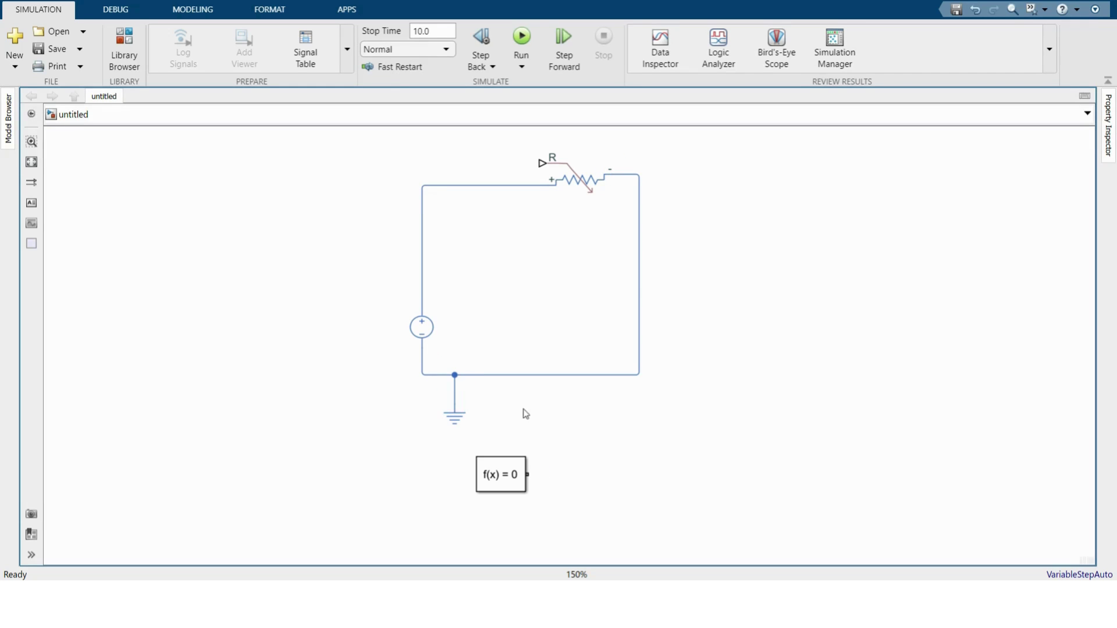
mouse_move(502, 475)
left_mouse_down()
mouse_move(353, 381)
mouse_move(454, 382)
left_mouse_up()
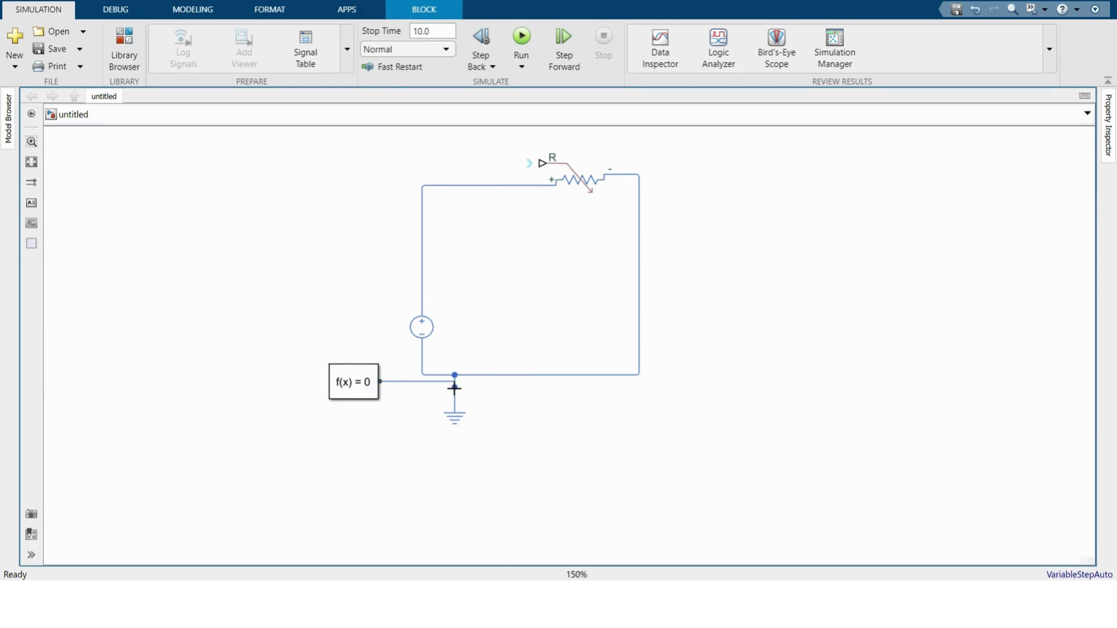
mouse_move(592, 185)
left_mouse_down()
mouse_move(623, 168)
mouse_move(726, 167)
left_mouse_up()
left_click(714, 246)
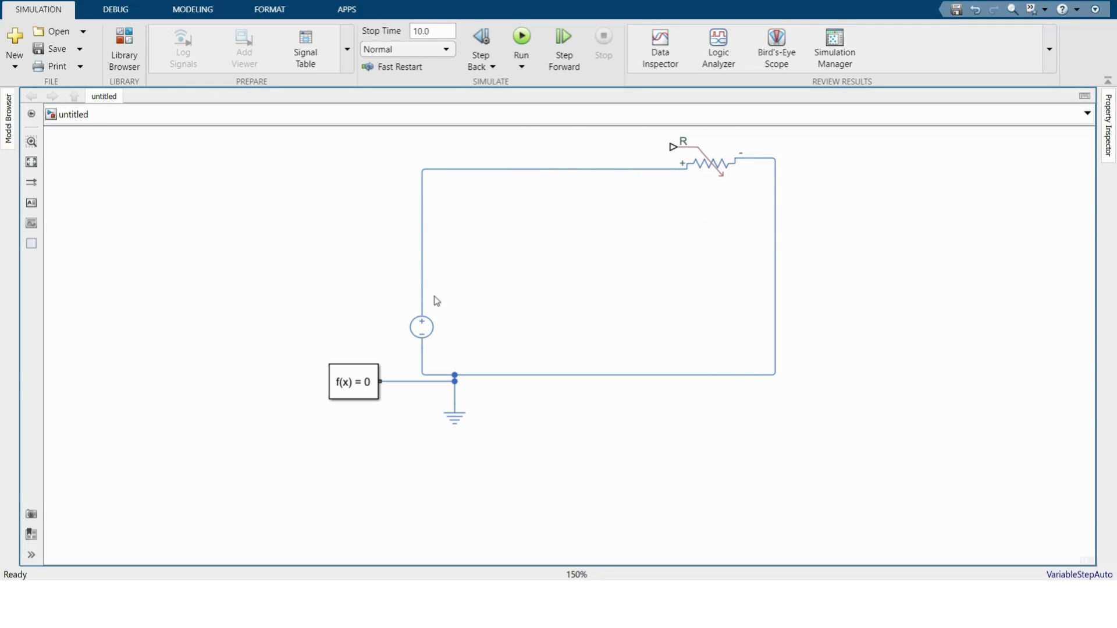
Step: Add a Current Sensor block from the Electrical Sensors library
left_click(123, 54)
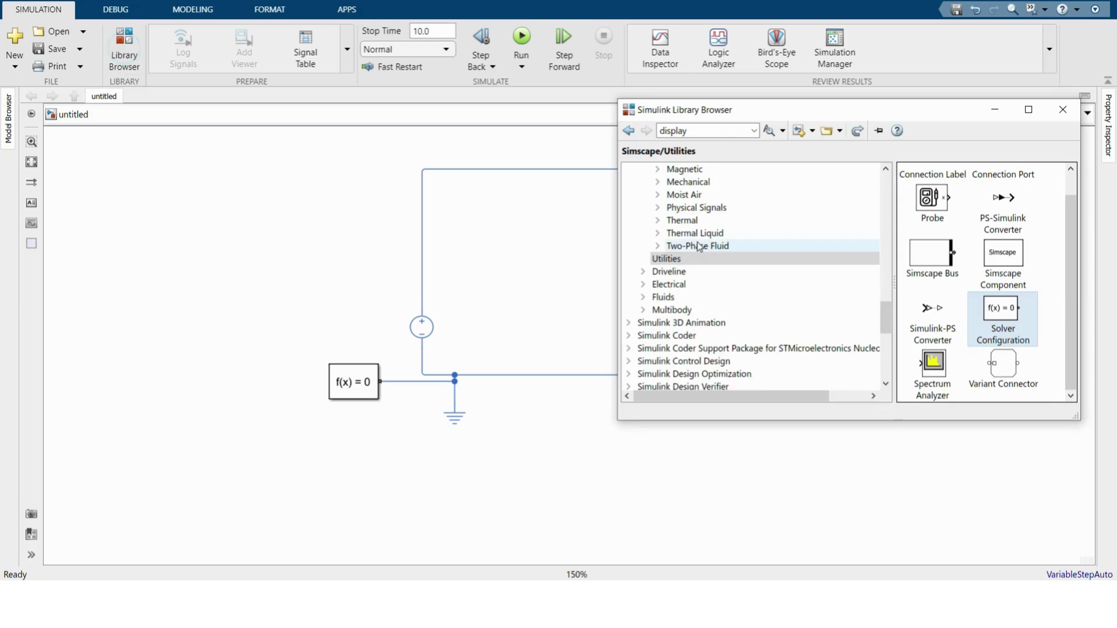
scroll(698, 244, "up", 6)
left_click(715, 335)
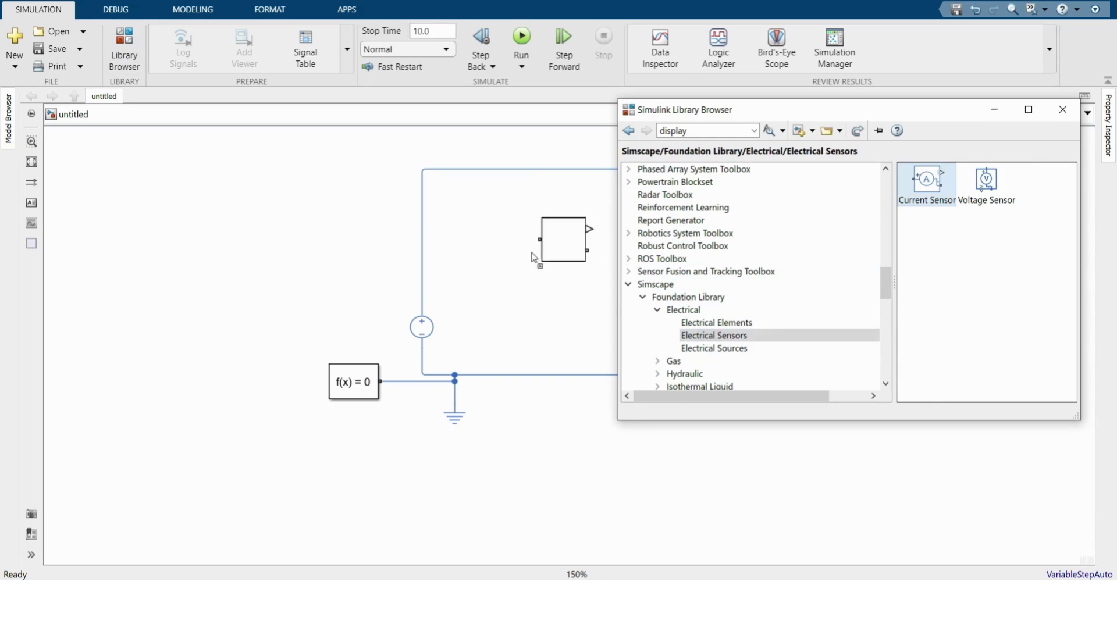
left_click_drag(927, 182, 489, 188)
Step: Replace the source-resistor wire with a connection routed through the current sensor
left_click(541, 169)
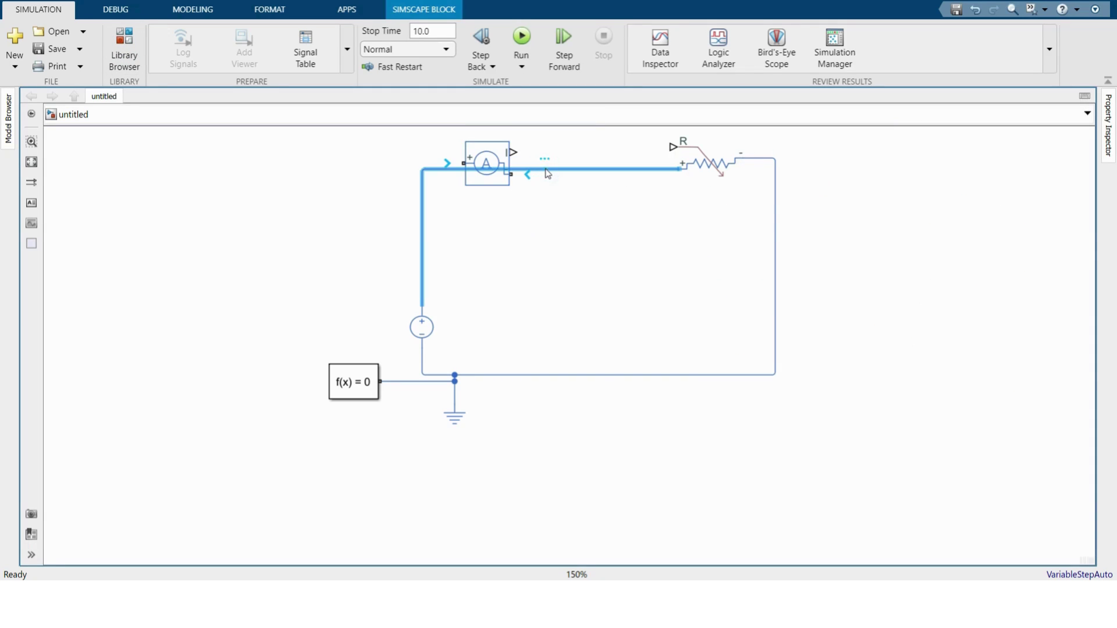
key("Delete")
mouse_move(419, 300)
left_mouse_down()
mouse_move(467, 163)
mouse_move(681, 165)
left_mouse_up()
scroll(616, 181, "down", 1)
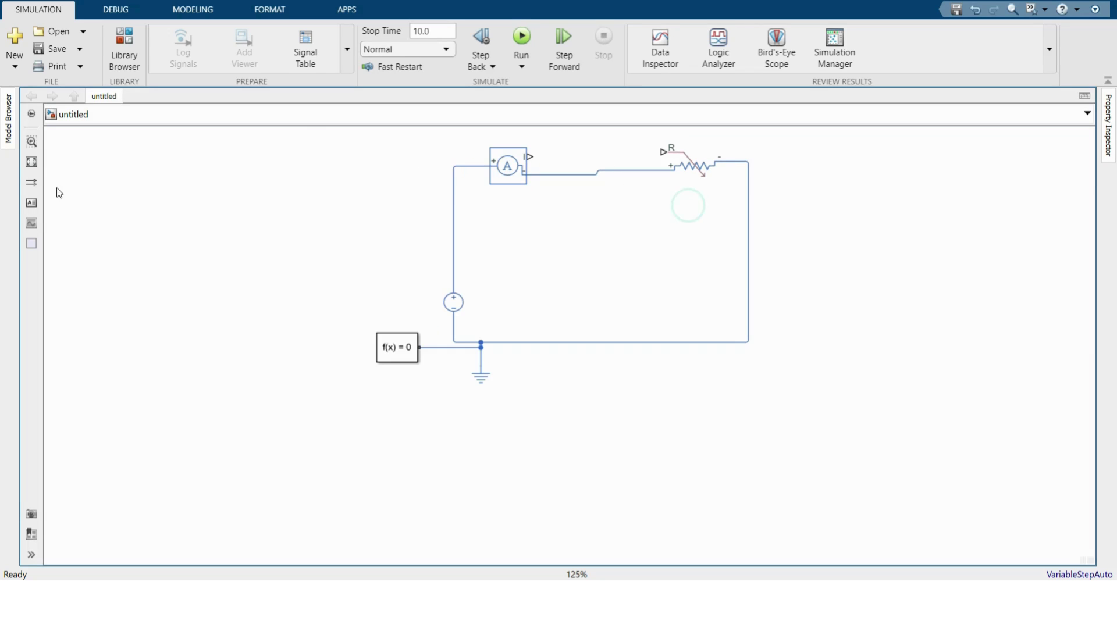
left_click(38, 163)
scroll(332, 182, "down", 1)
scroll(292, 115, "up", 2)
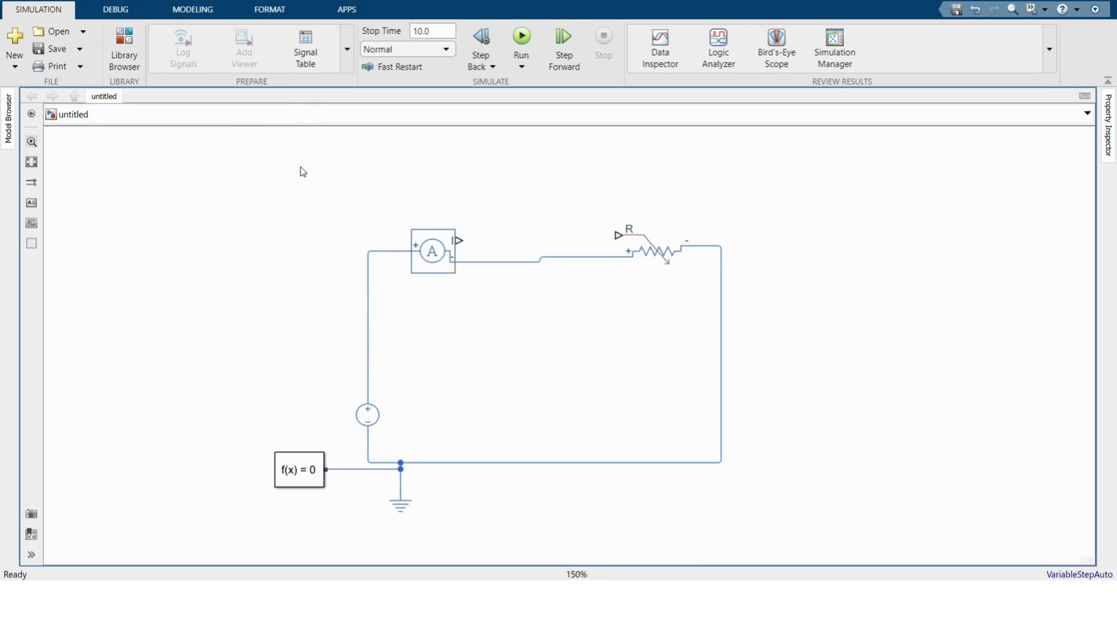
Step: Add a PS-Simulink Converter beside the current sensor
left_click(300, 168)
left_click(133, 53)
scroll(698, 280, "down", 2)
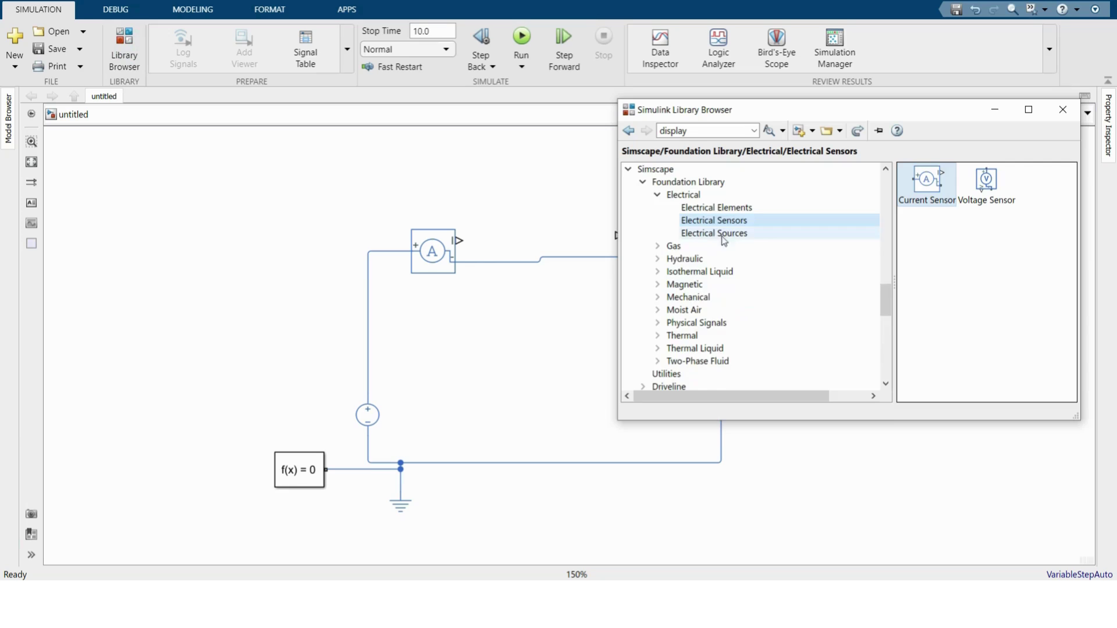
scroll(698, 279, "down", 4)
left_click(674, 221)
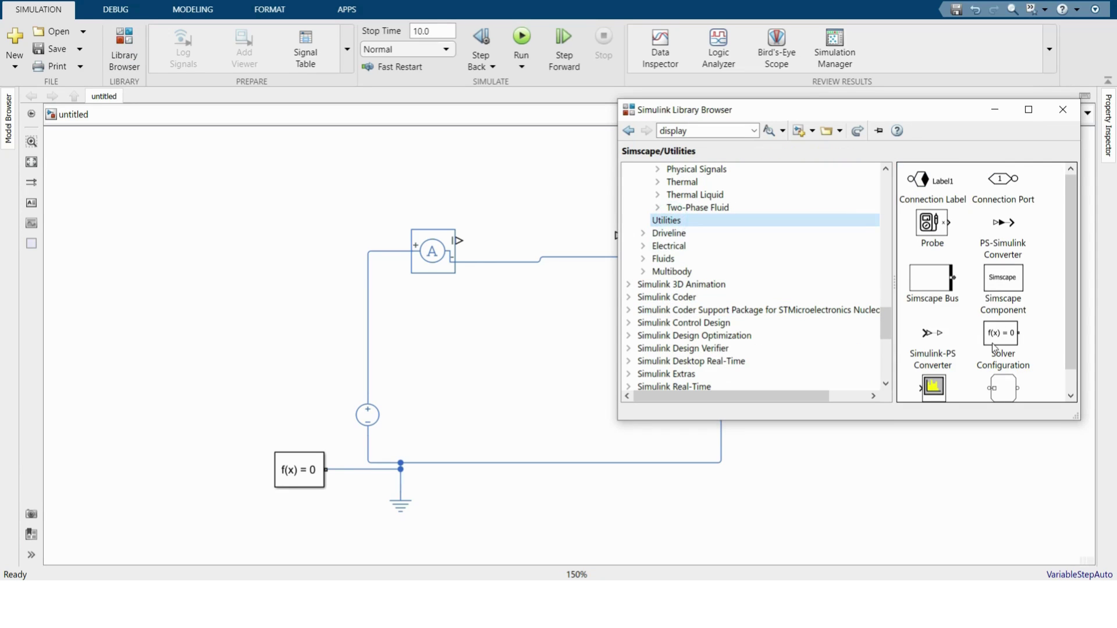
left_click_drag(932, 336, 639, 206)
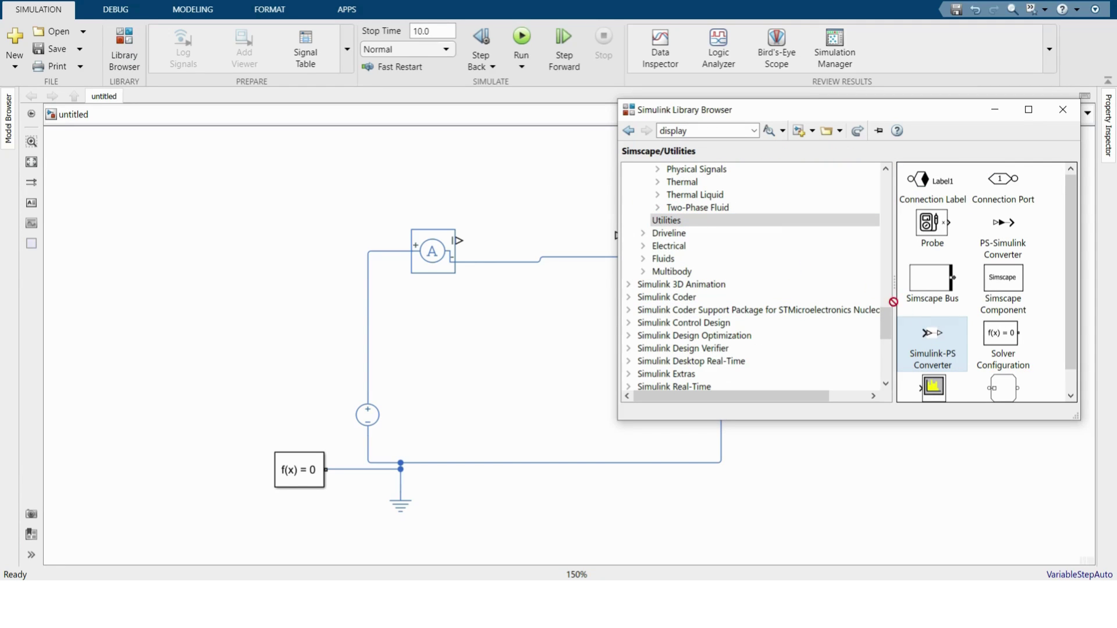
left_click_drag(1004, 223, 483, 239)
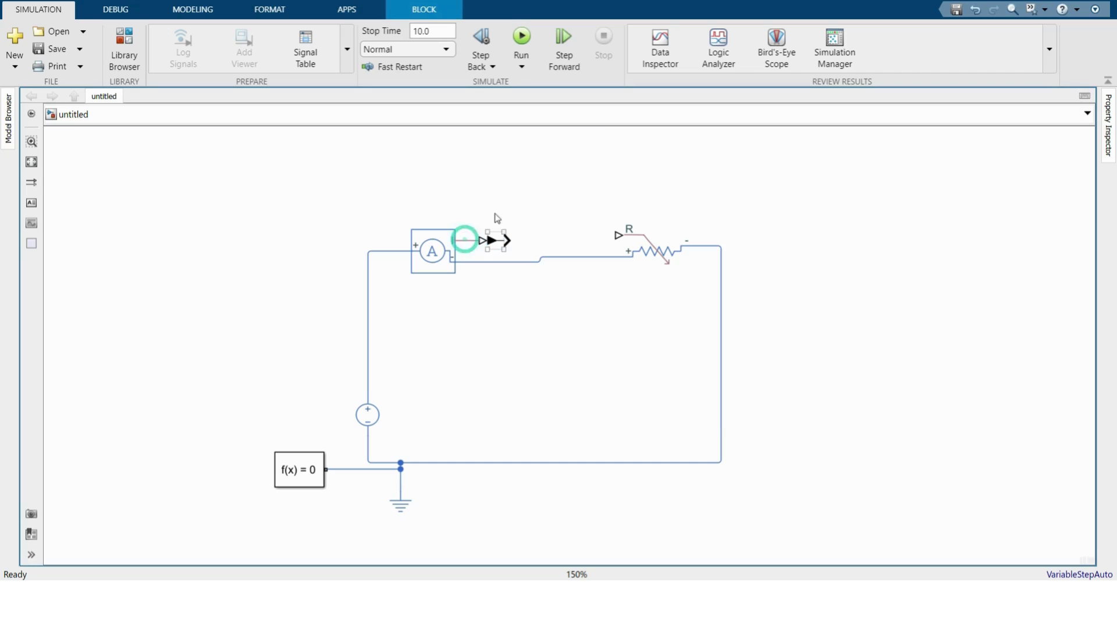
Step: Place a Display block from Sinks next to the converter
left_click(131, 50)
scroll(752, 280, "up", 10)
scroll(751, 279, "up", 10)
left_click(665, 336)
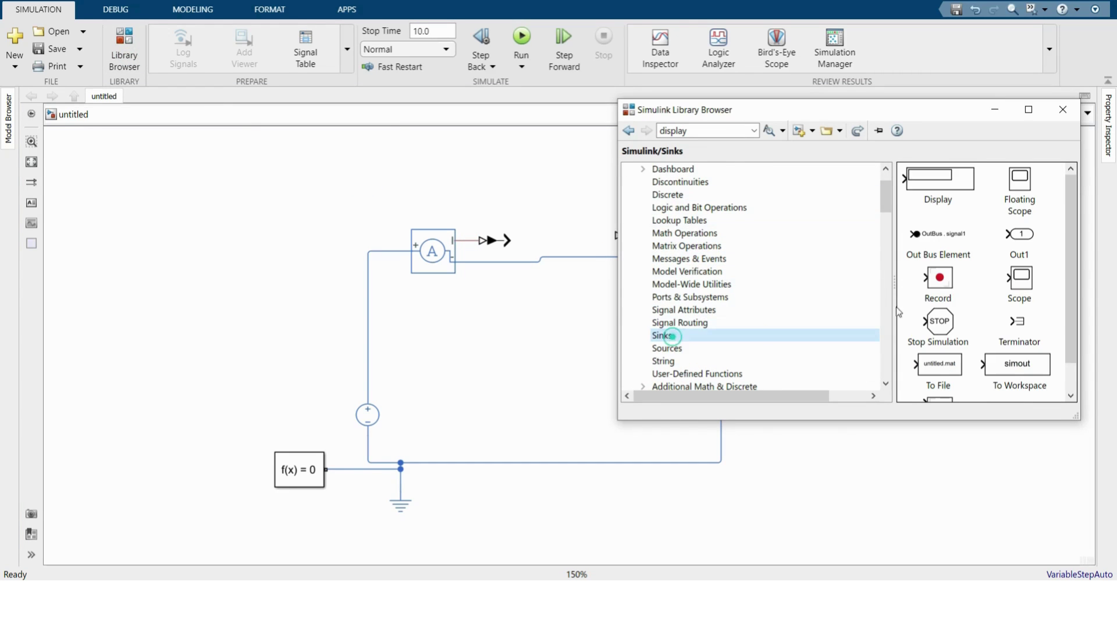
mouse_move(938, 179)
left_mouse_down()
mouse_move(527, 182)
mouse_move(539, 359)
mouse_move(510, 240)
left_mouse_up()
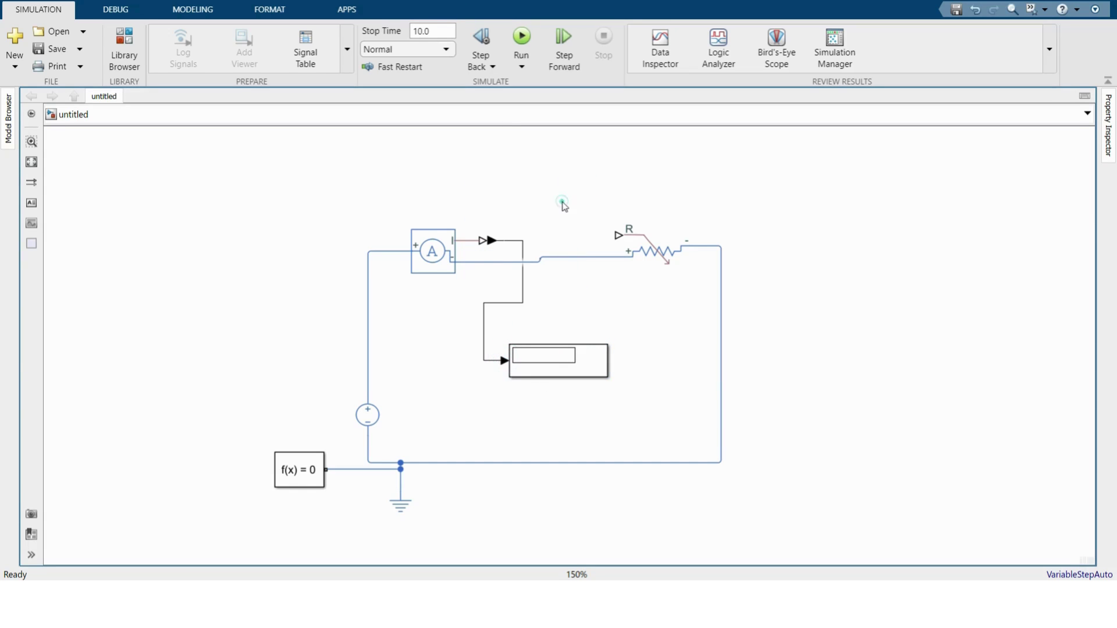
left_click(638, 232)
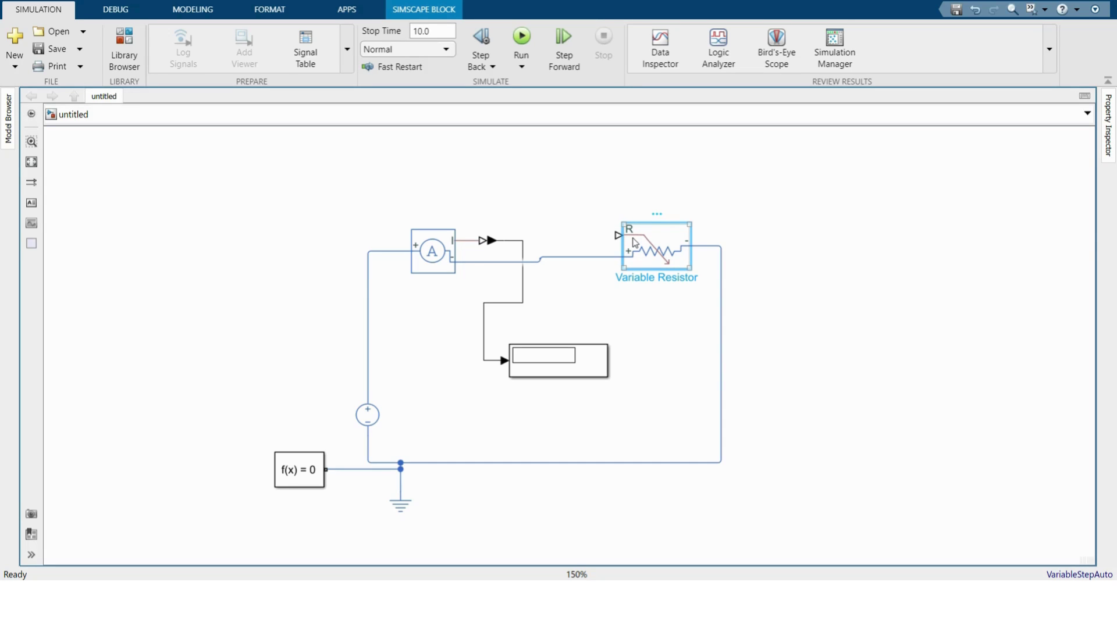
Step: Place a Constant block (value 1) from Commonly Used Blocks above the circuit
left_click(125, 48)
scroll(770, 314, "up", 1)
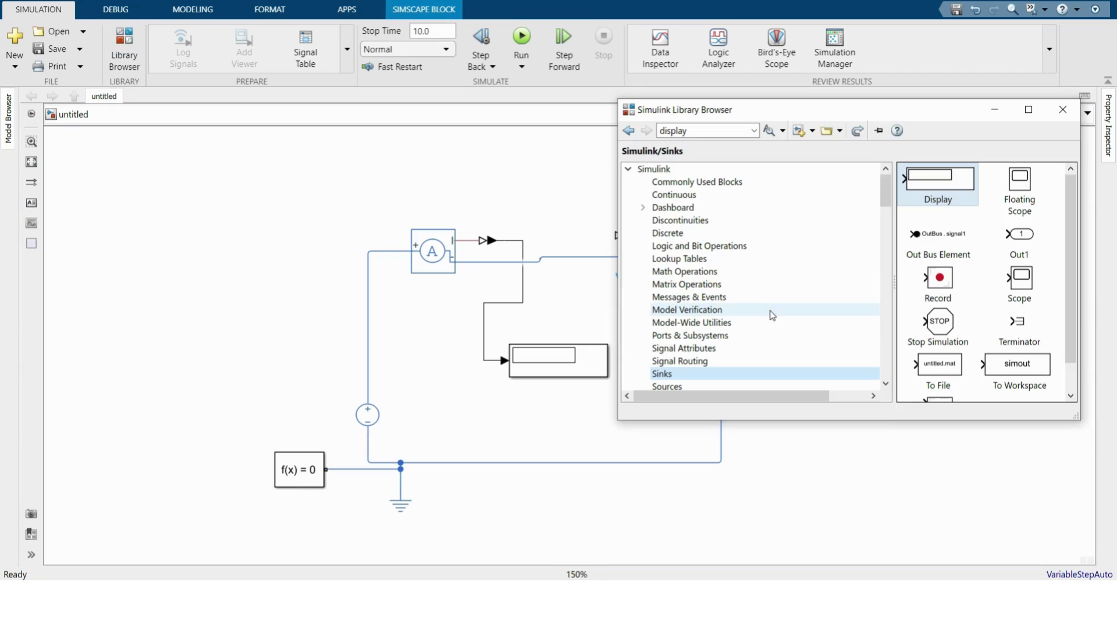
scroll(1028, 339, "down", 1)
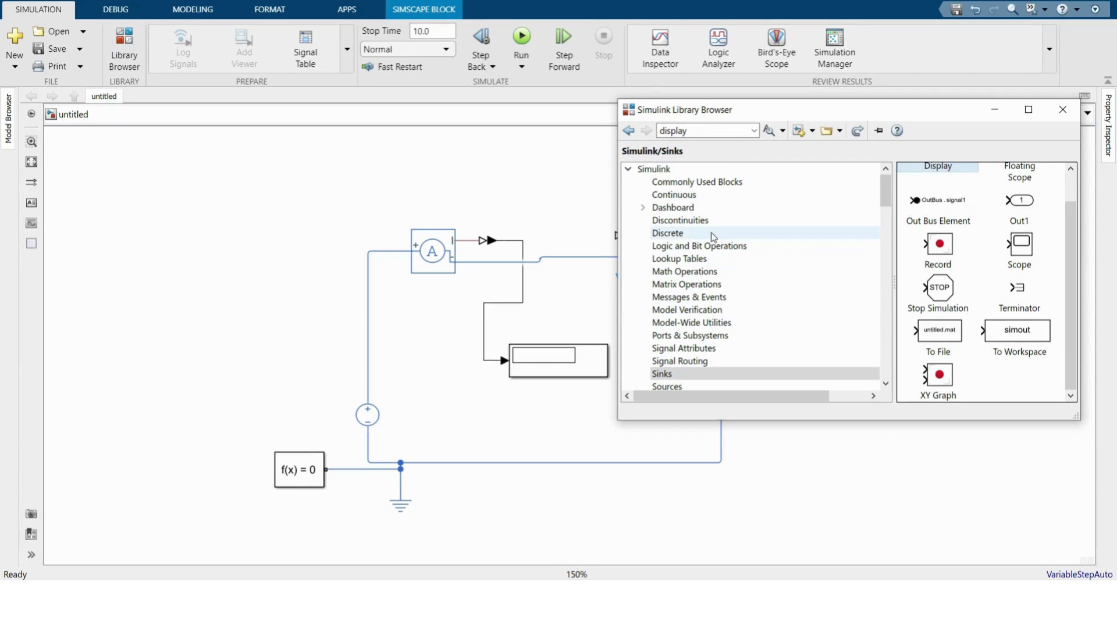
scroll(712, 237, "down", 2)
scroll(695, 188, "up", 2)
left_click(694, 185)
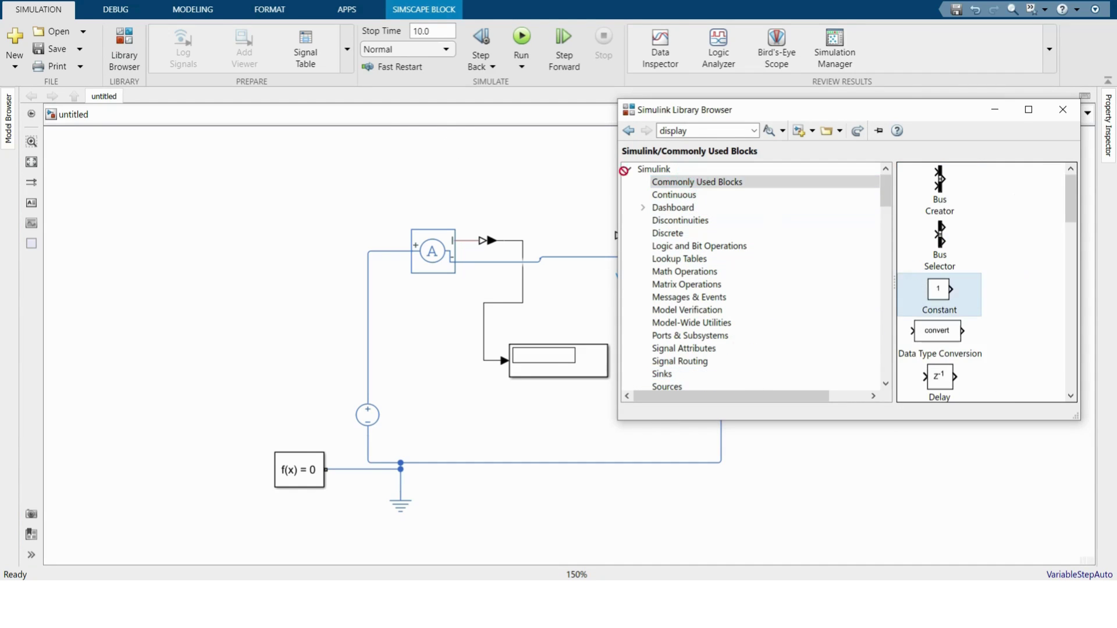
left_click_drag(938, 292, 432, 166)
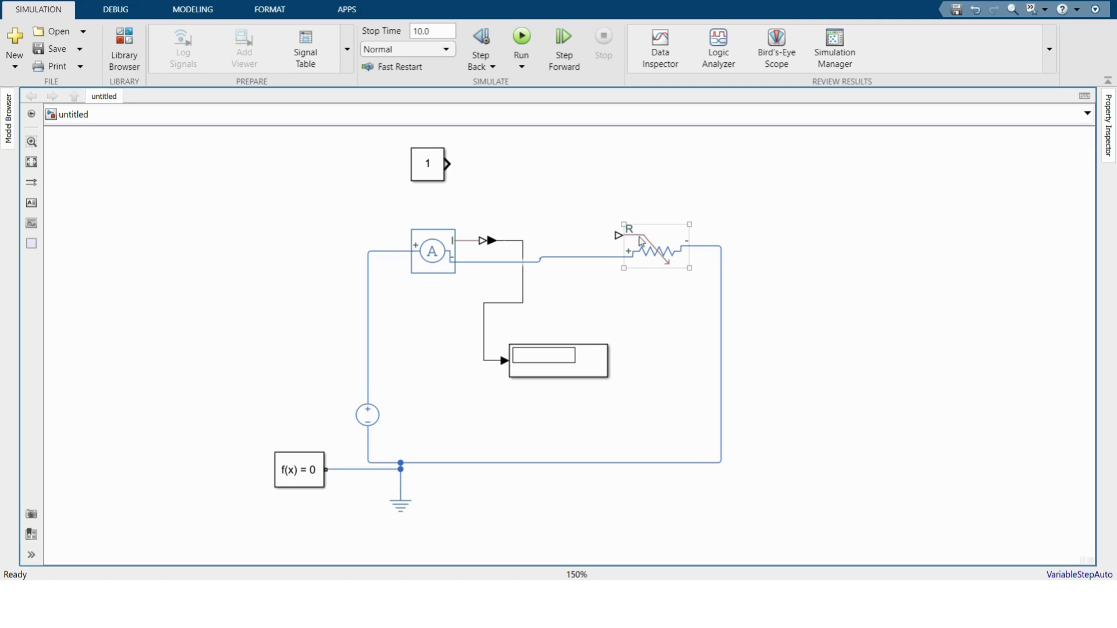
Step: Place a Simulink-PS Converter from Simscape Utilities beside the Constant block
left_click(121, 45)
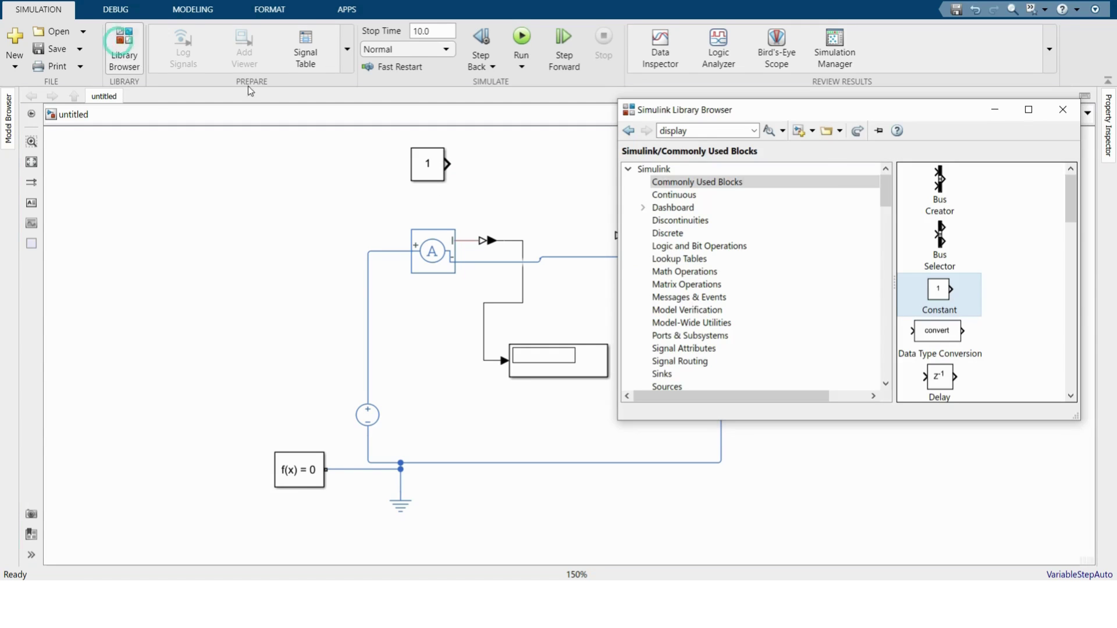
scroll(711, 312, "down", 8)
scroll(714, 312, "down", 5)
scroll(712, 313, "down", 3)
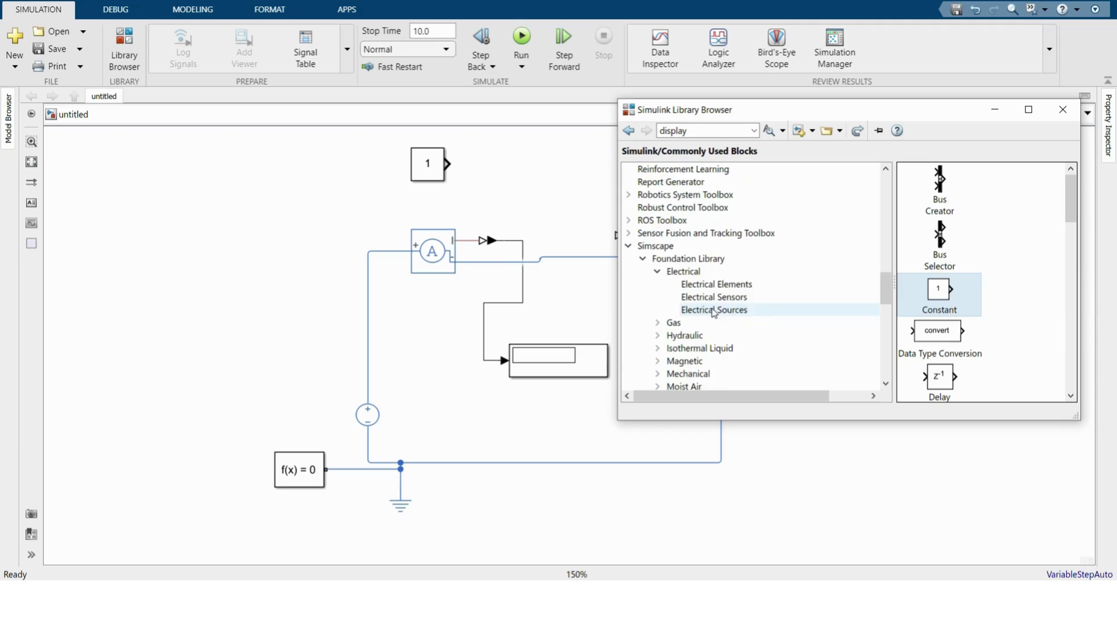
scroll(713, 313, "down", 4)
left_click(668, 335)
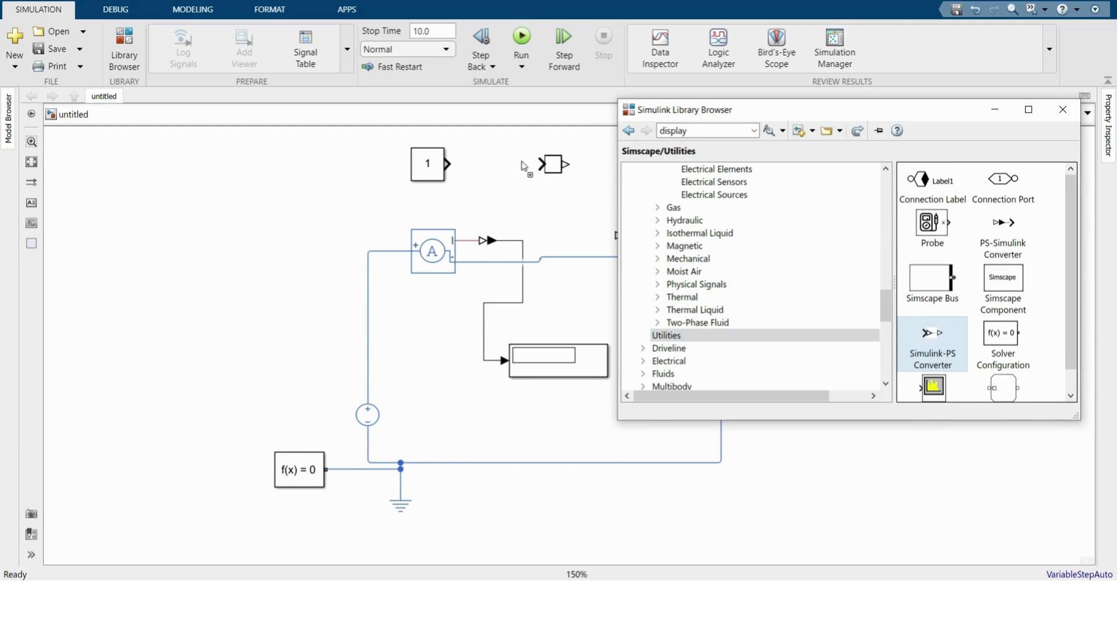
left_click_drag(933, 332, 534, 170)
left_click(567, 220)
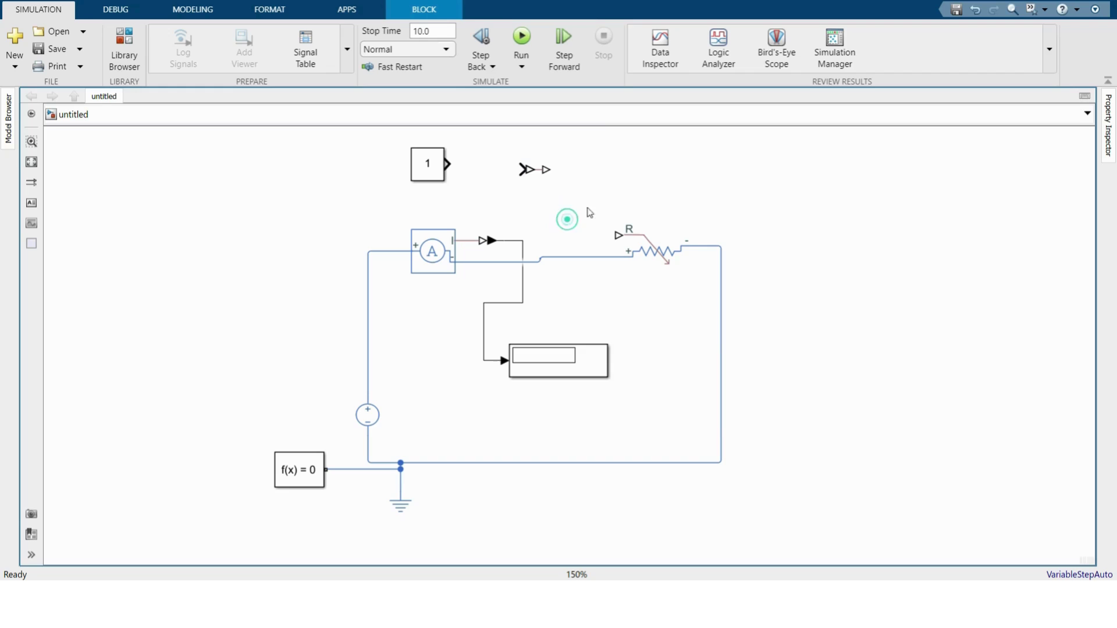
Step: Wire Constant output to the converter, and the converter to the resistor's R port
left_click(544, 170)
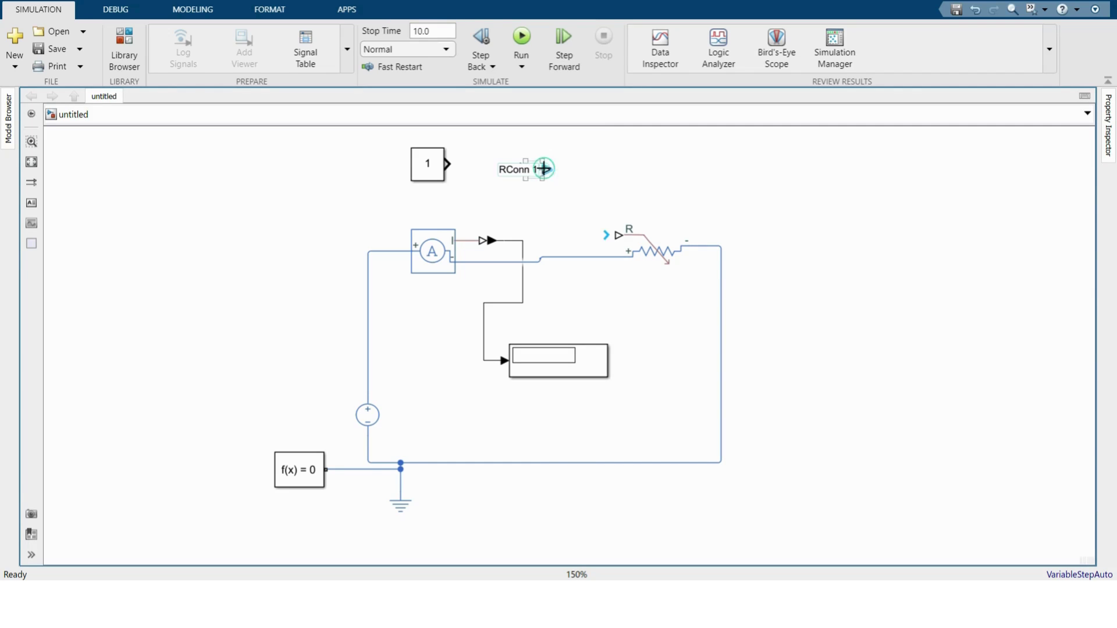
left_click(559, 207)
left_click(528, 169)
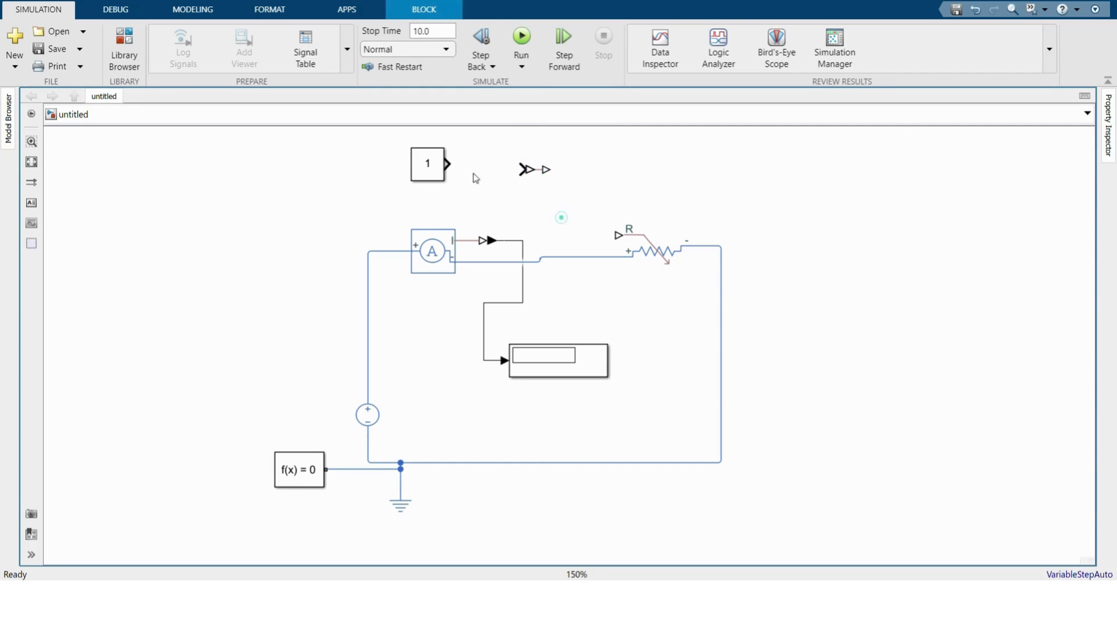
left_click(450, 167)
left_click_drag(546, 169, 618, 235)
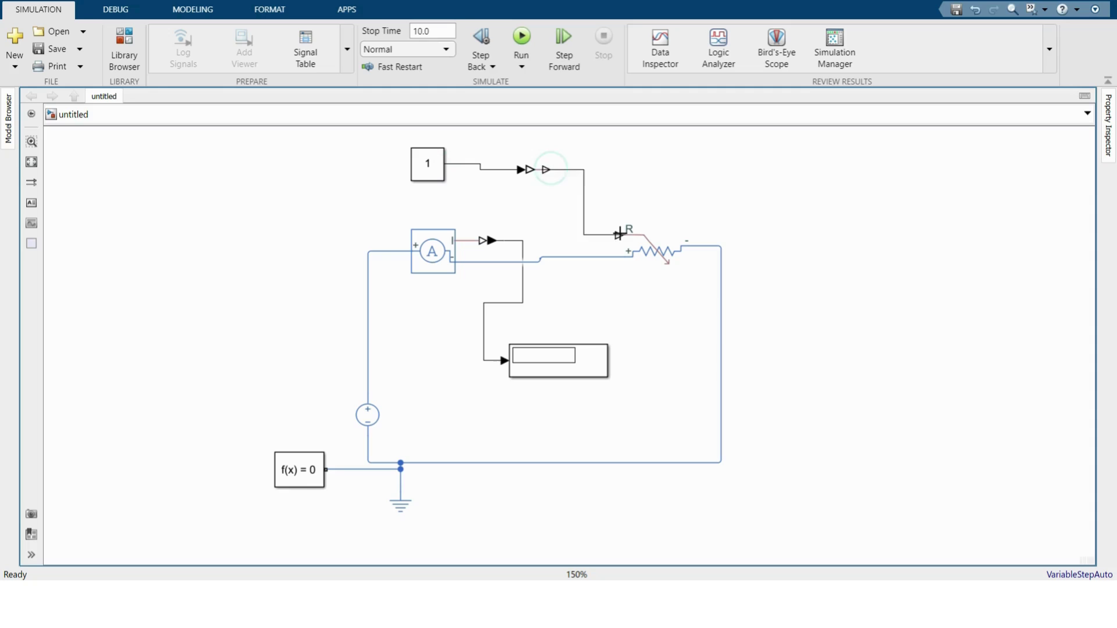
left_click(738, 218)
Step: Set the DC Voltage Source to 10 V and step forward; the display reads 10
double_click(365, 425)
double_click(571, 448)
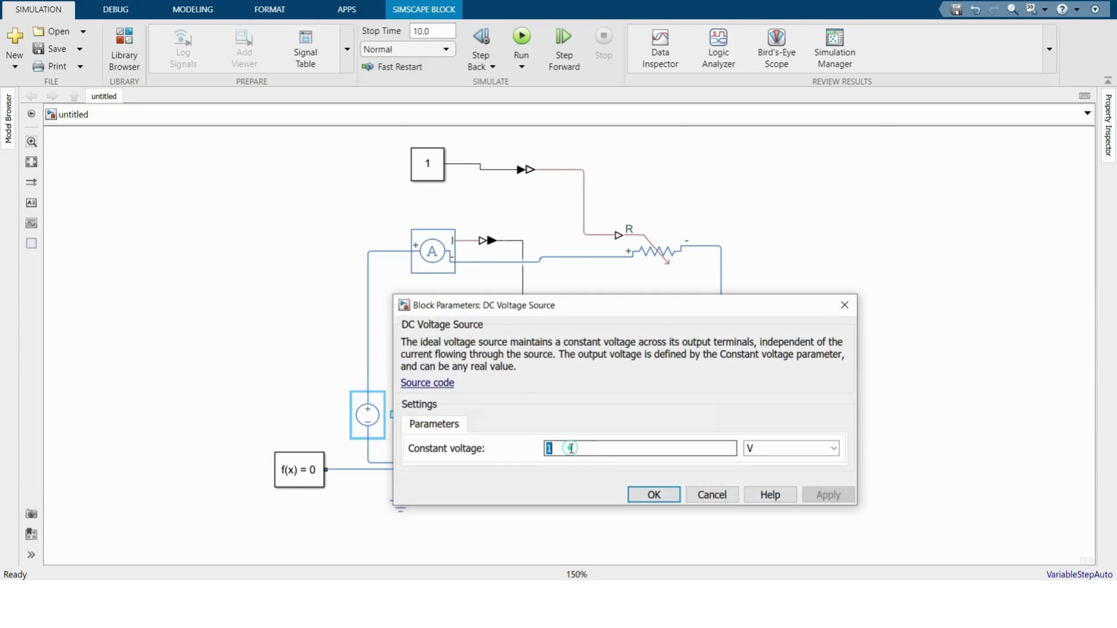
type("10")
key("Return")
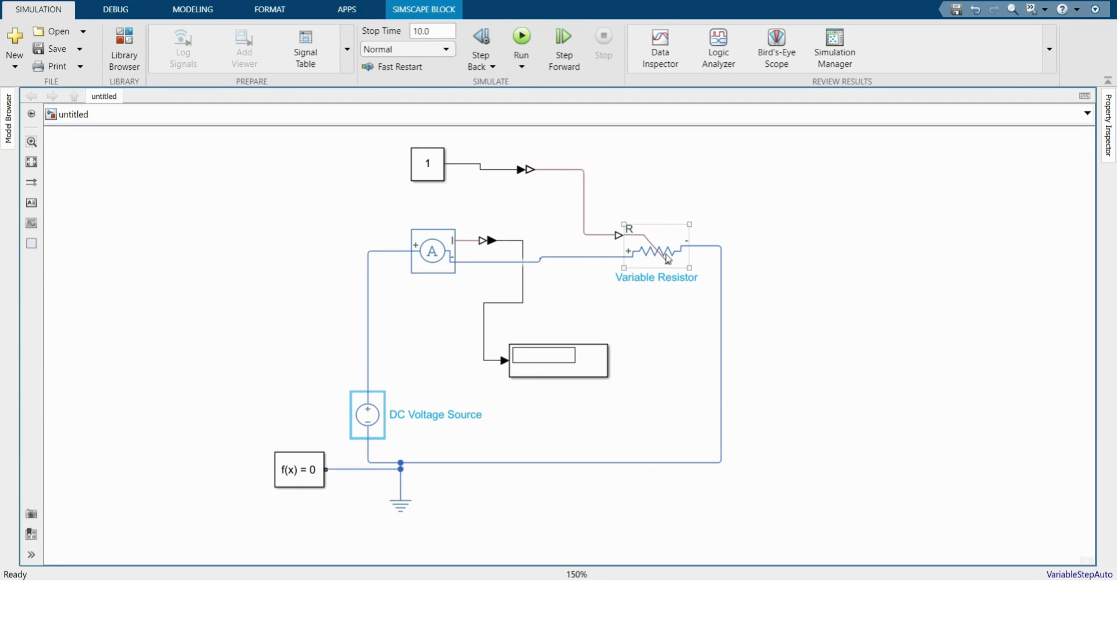
left_click(560, 49)
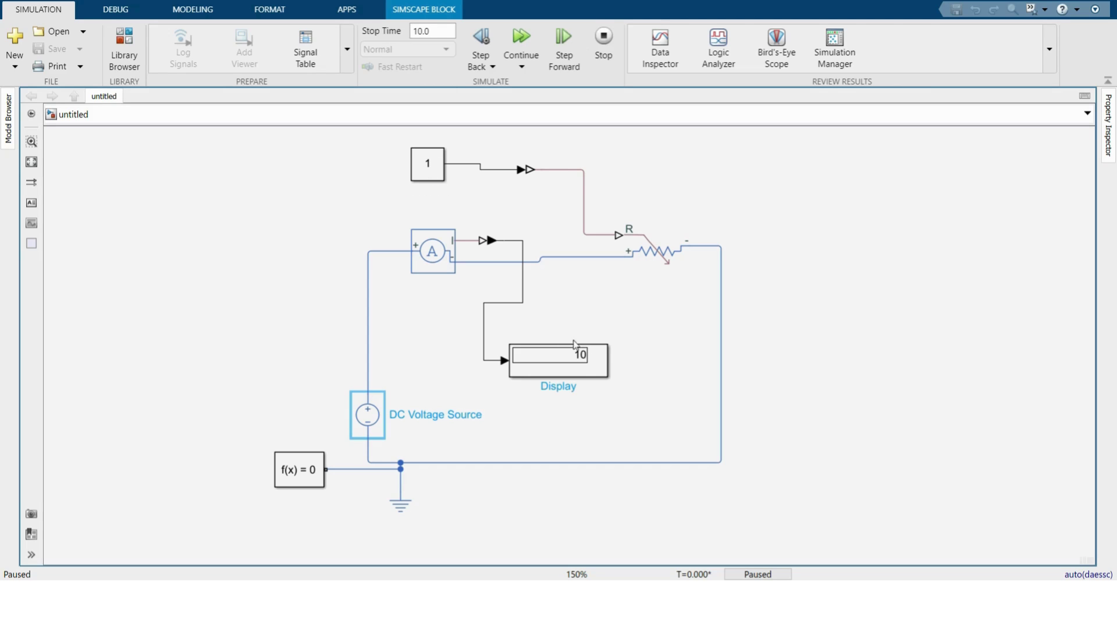
Step: Set the Constant to 2 and step forward; the display shows 5
double_click(427, 167)
type("2")
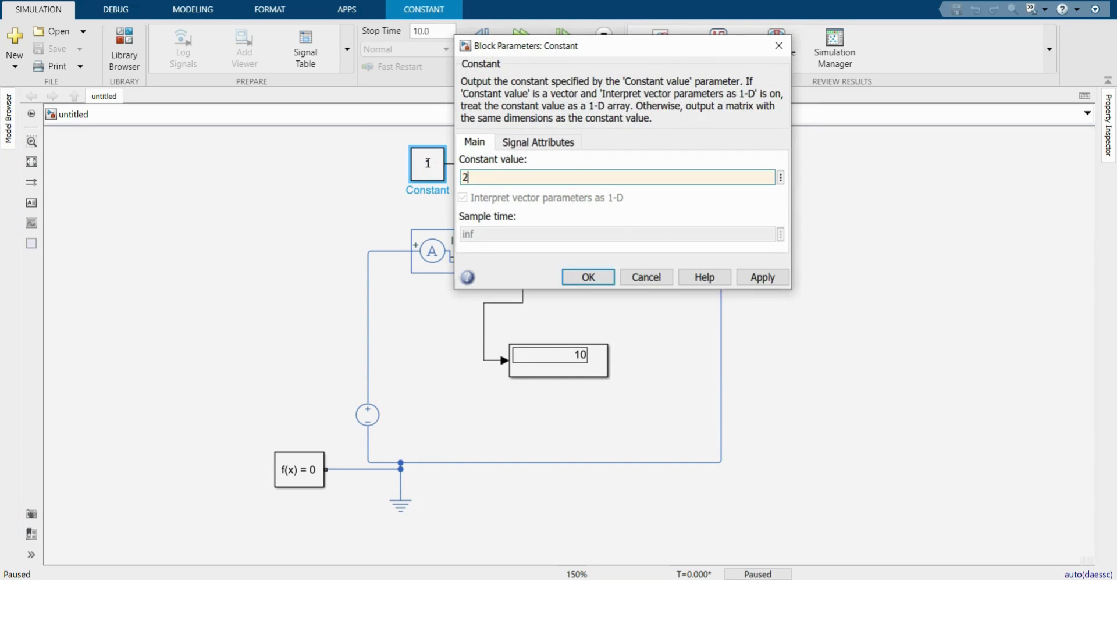
key("Return")
left_click(551, 68)
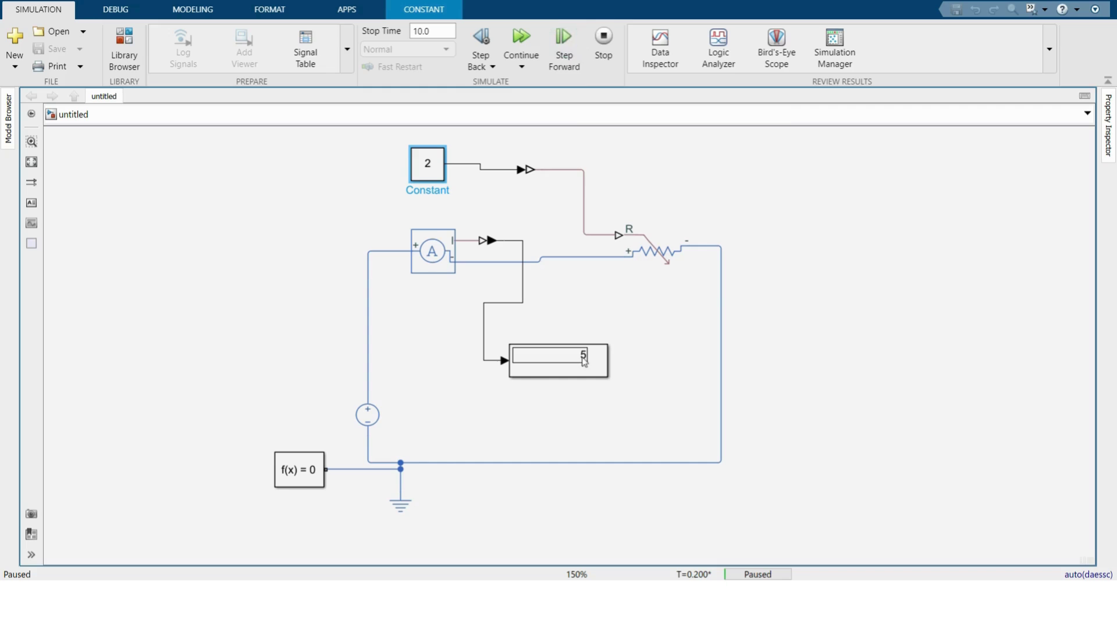
Step: Set the Constant to 50 and step (display 0.2), then change it to 100
double_click(435, 176)
type("5")
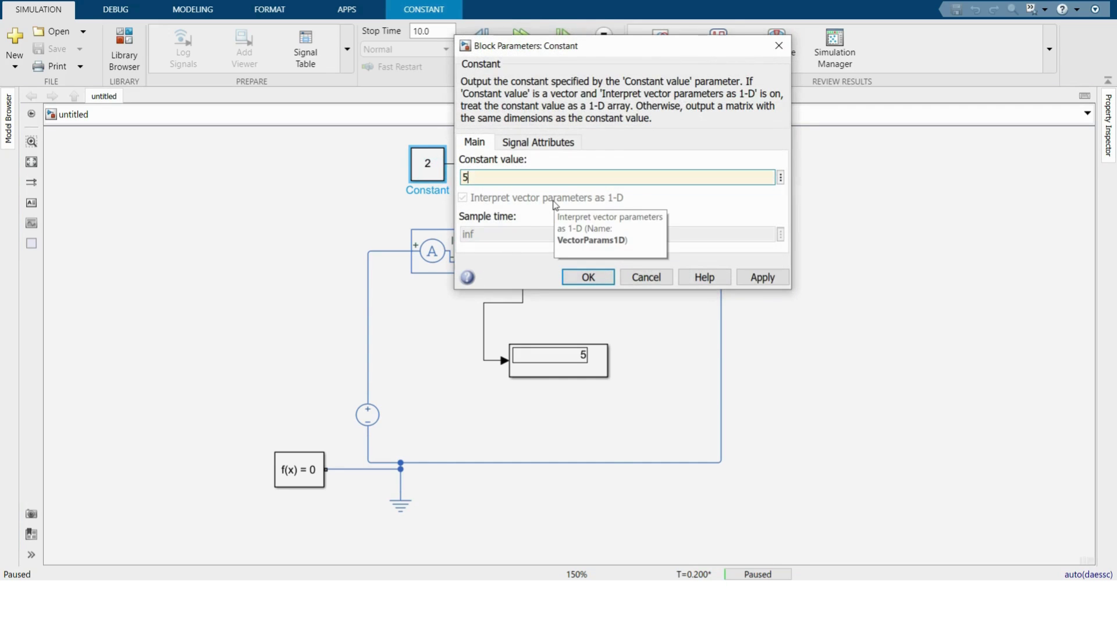
type("0")
key("Return")
left_click(564, 39)
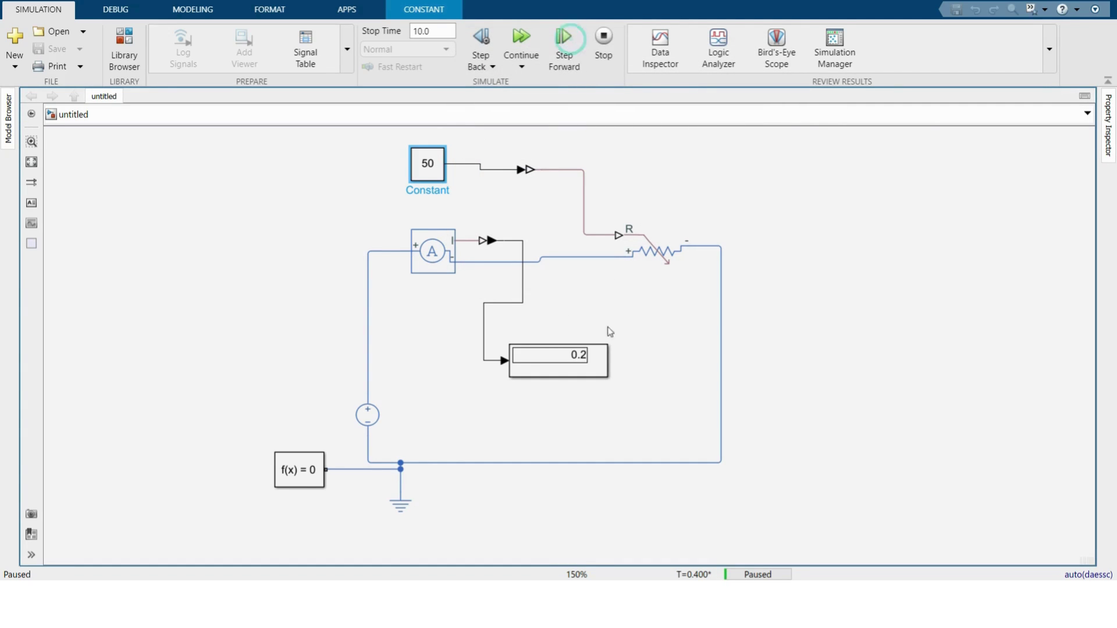
double_click(441, 168)
type("100")
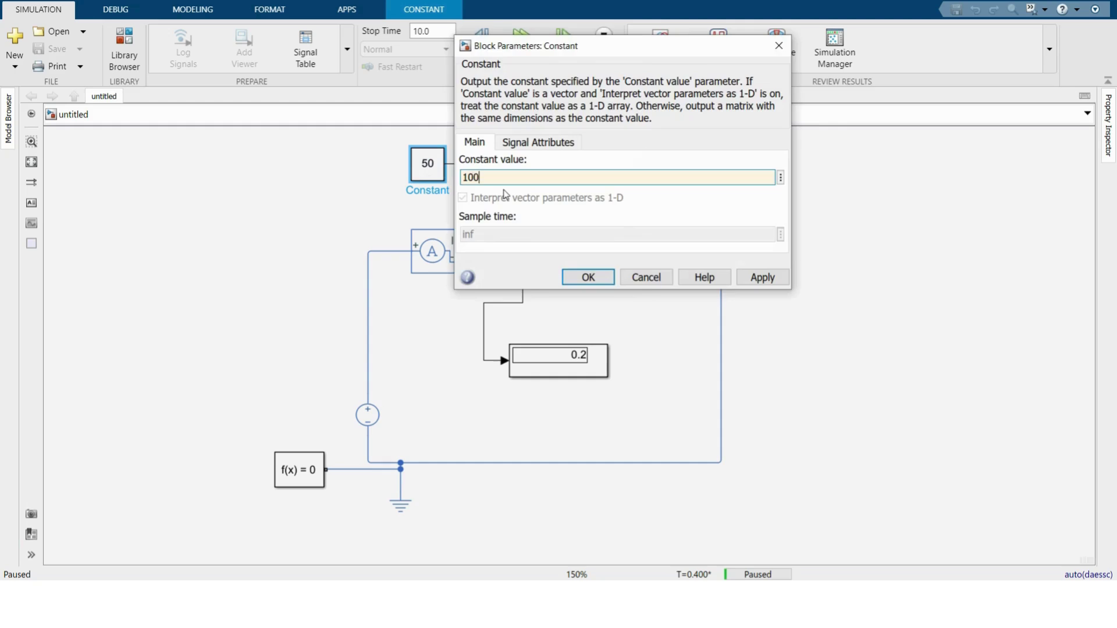
key("Return")
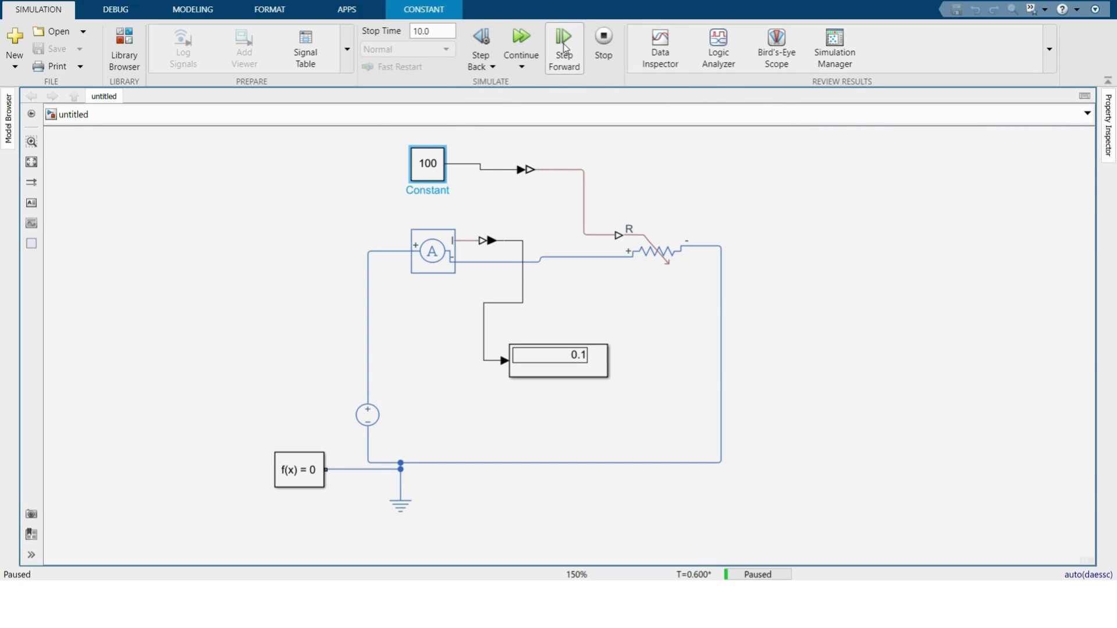